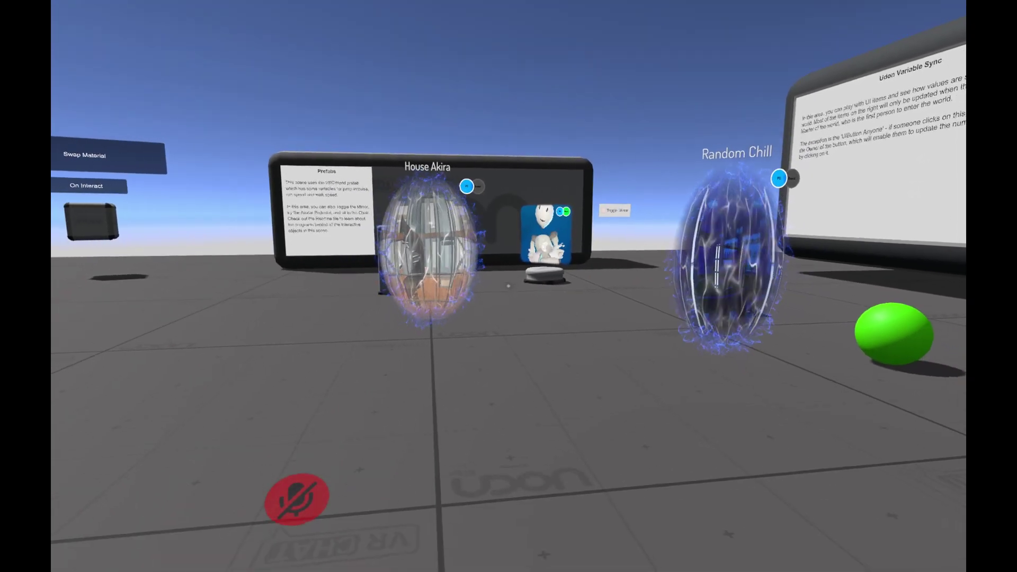
# Step: Walk around the House Akira and Random Chill portals to examine how they look in the world
pyautogui.press('d')
pyautogui.press('w')
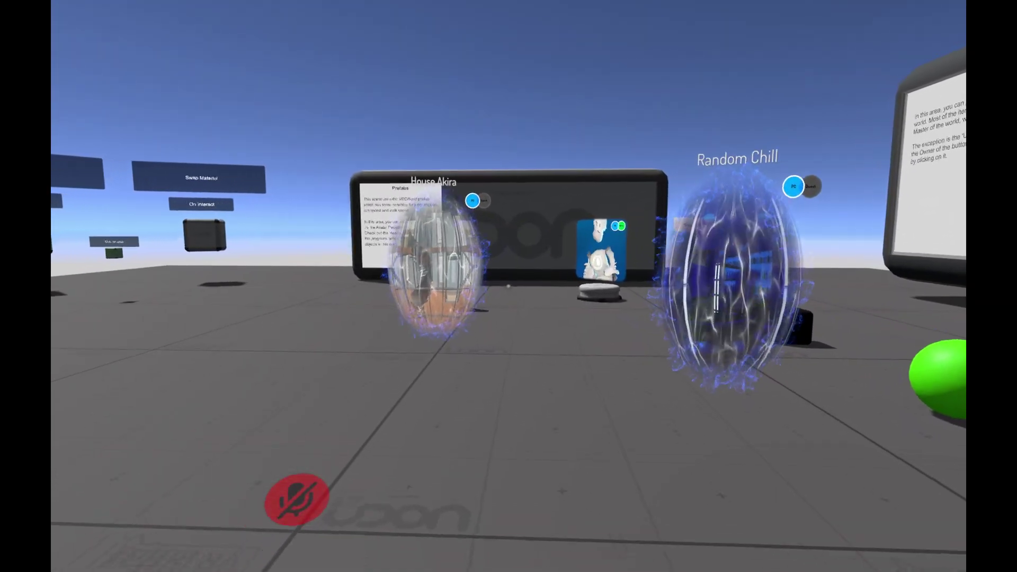
pyautogui.press('w')
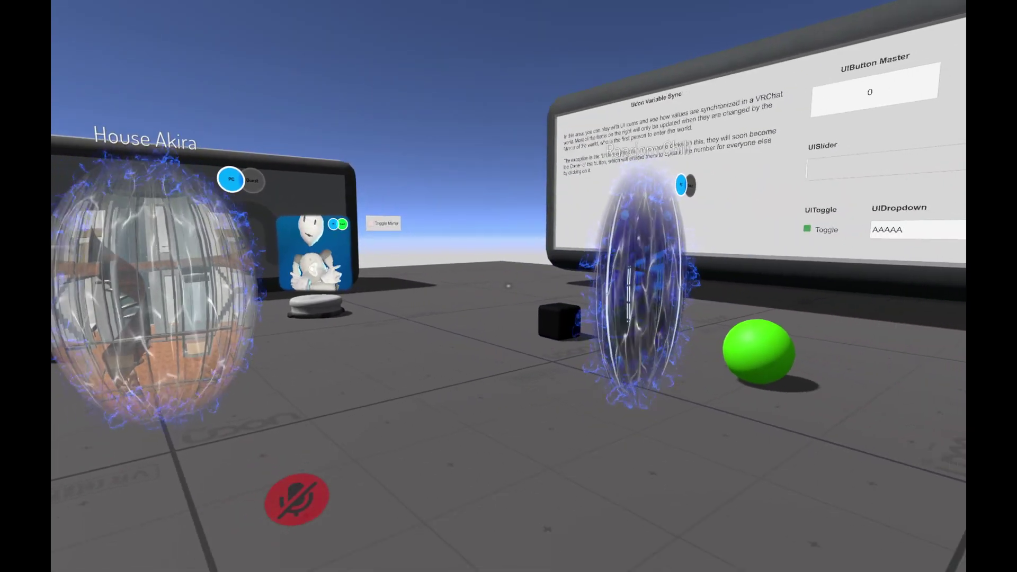
pyautogui.press('s')
pyautogui.press('w')
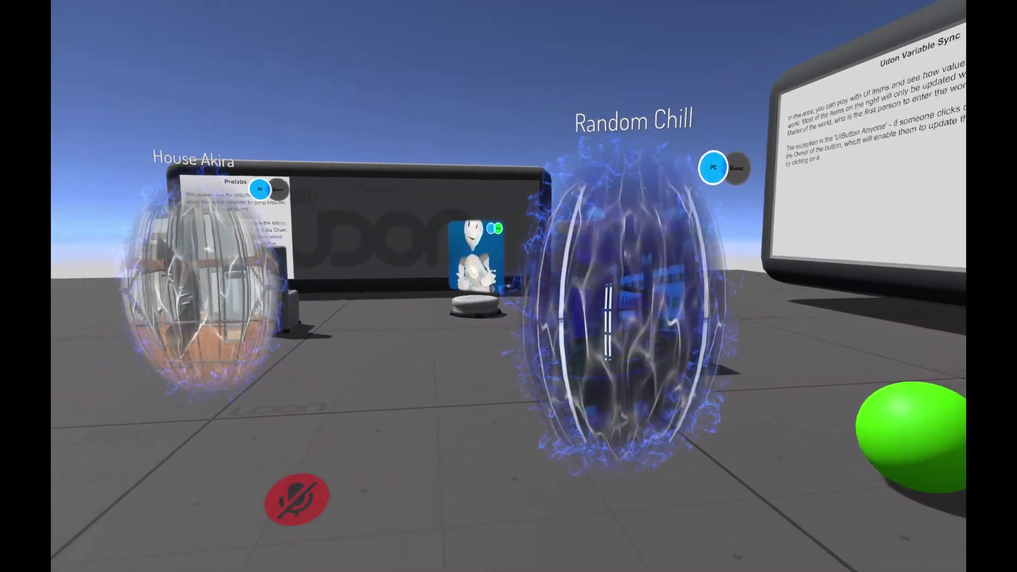
pyautogui.press('a')
pyautogui.press('w')
pyautogui.press('w')
pyautogui.press('a')
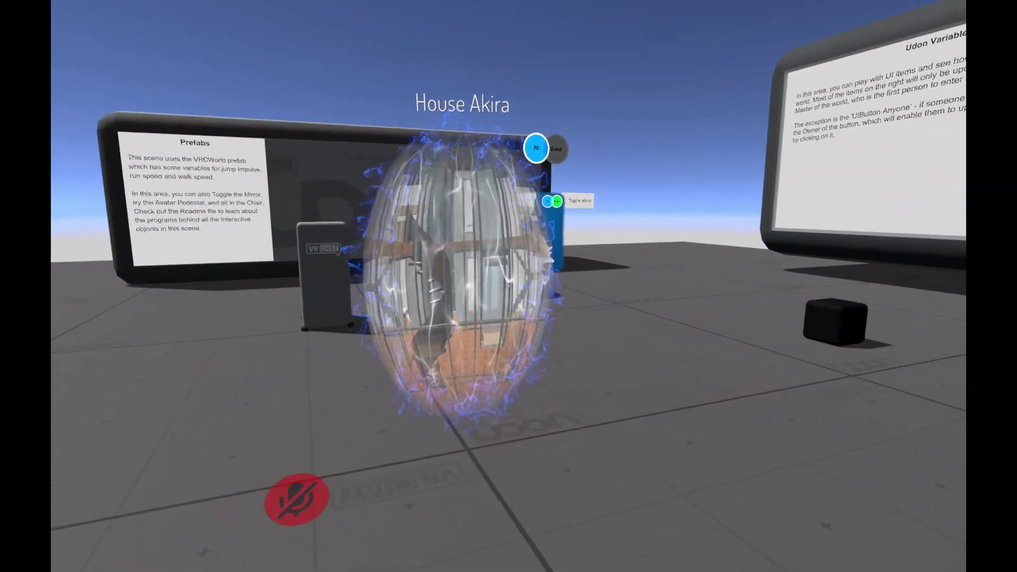
pyautogui.press('d')
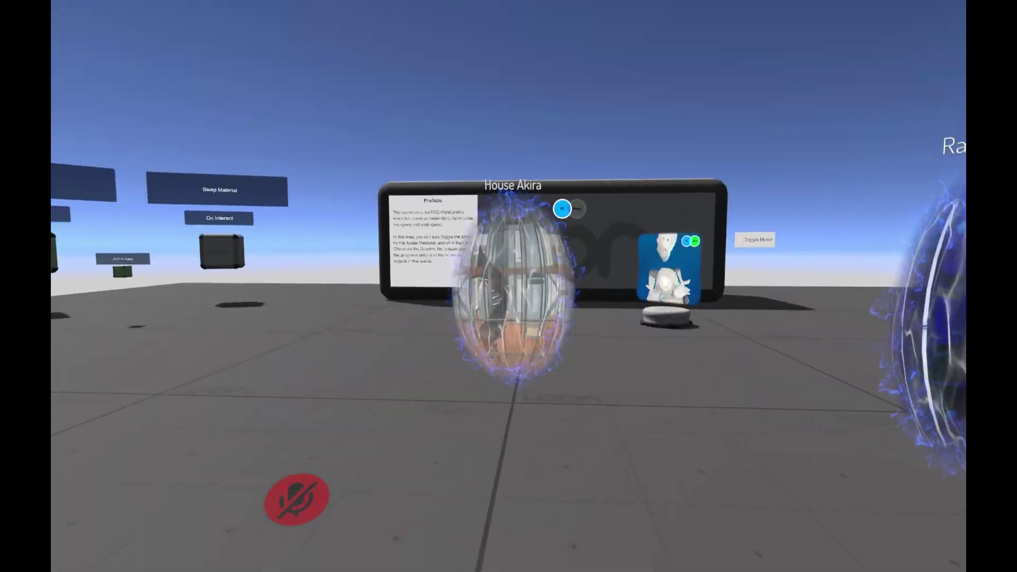
# Step: Go through the House Akira portal, look around the house interior, and switch to Unity
pyautogui.press('w')
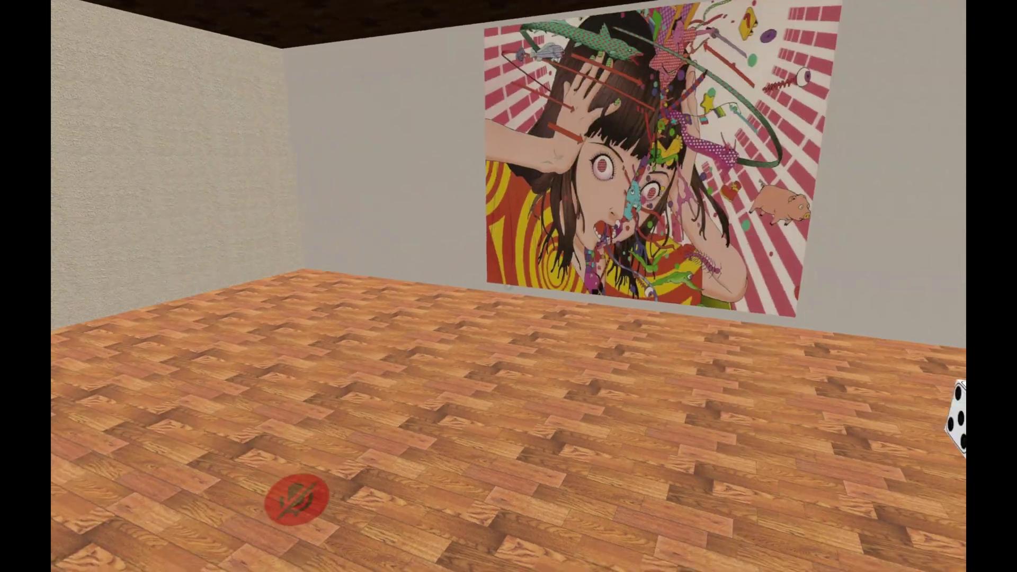
pyautogui.press('w')
pyautogui.moveTo(509, 286); pyautogui.dragTo(508, 287)
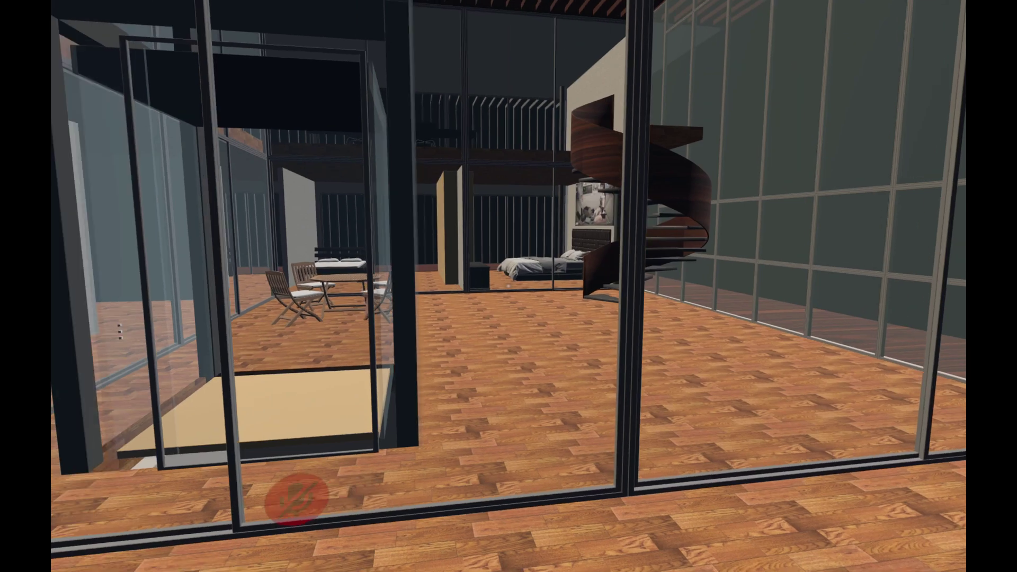
pyautogui.press('w')
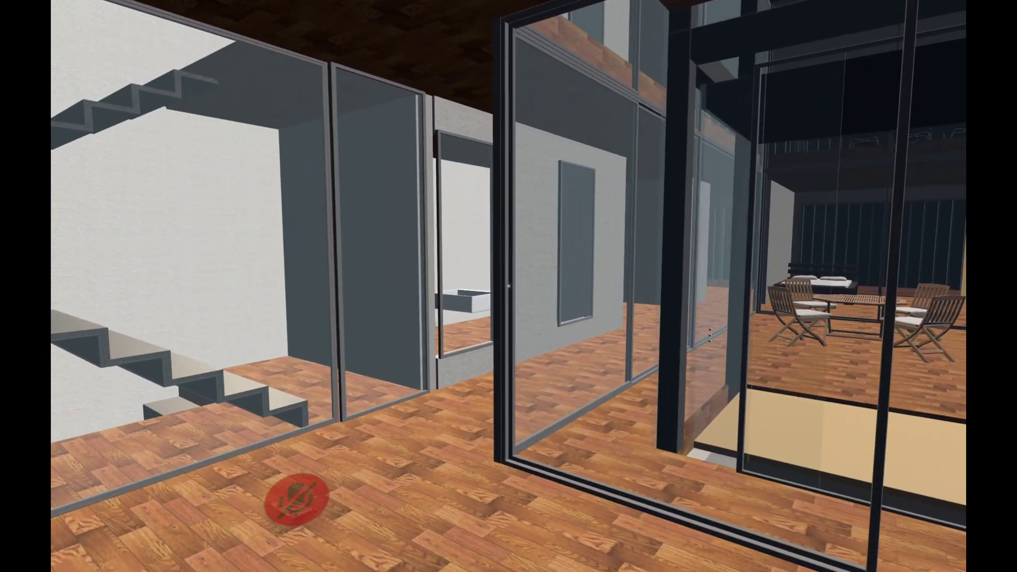
pyautogui.press('Escape')
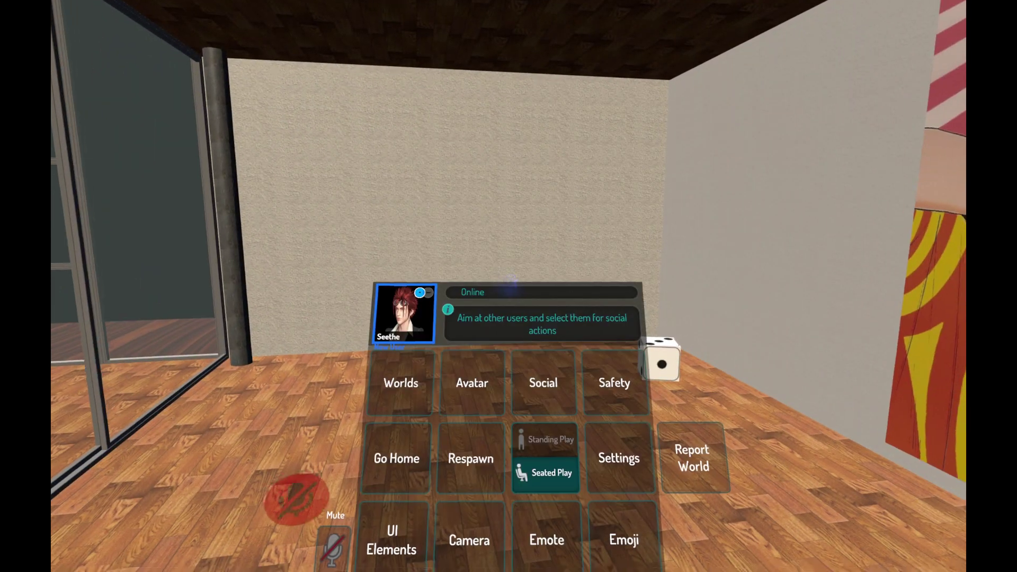
pyautogui.click(529, 295)
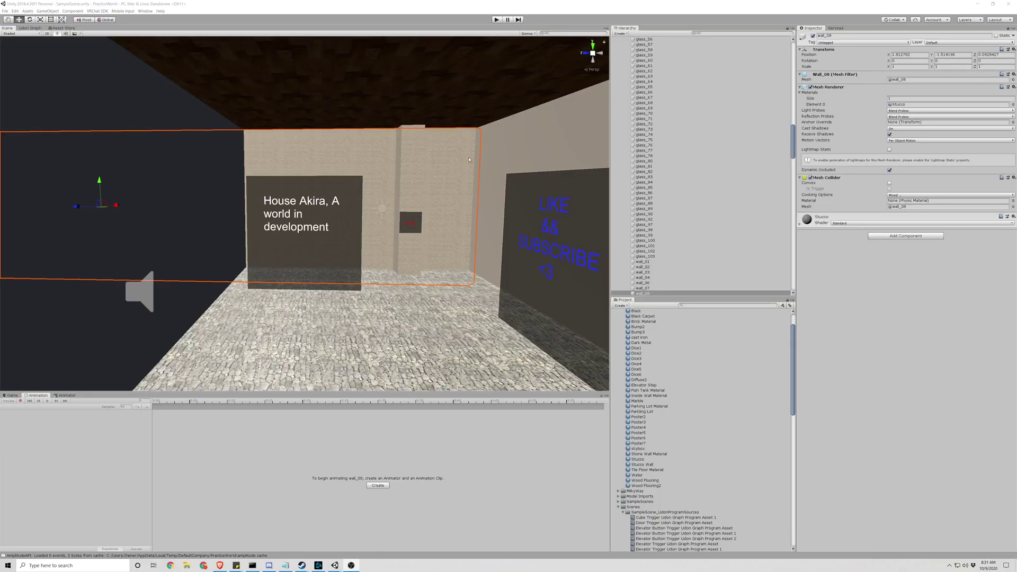
# Step: Collapse the Glass House object in the scene hierarchy
pyautogui.moveTo(456, 128)
pyautogui.mouseDown(button='right')
pyautogui.moveTo(463, 119)
pyautogui.moveTo(448, 120)
pyautogui.mouseUp(button='right')
pyautogui.press('w')
pyautogui.scroll(2, 669, 87)
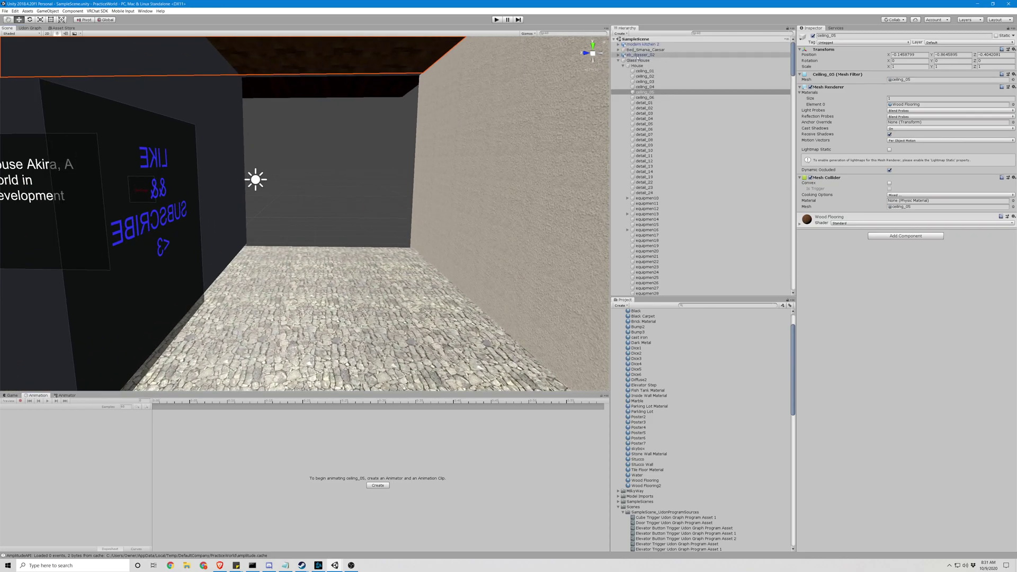
pyautogui.click(619, 60)
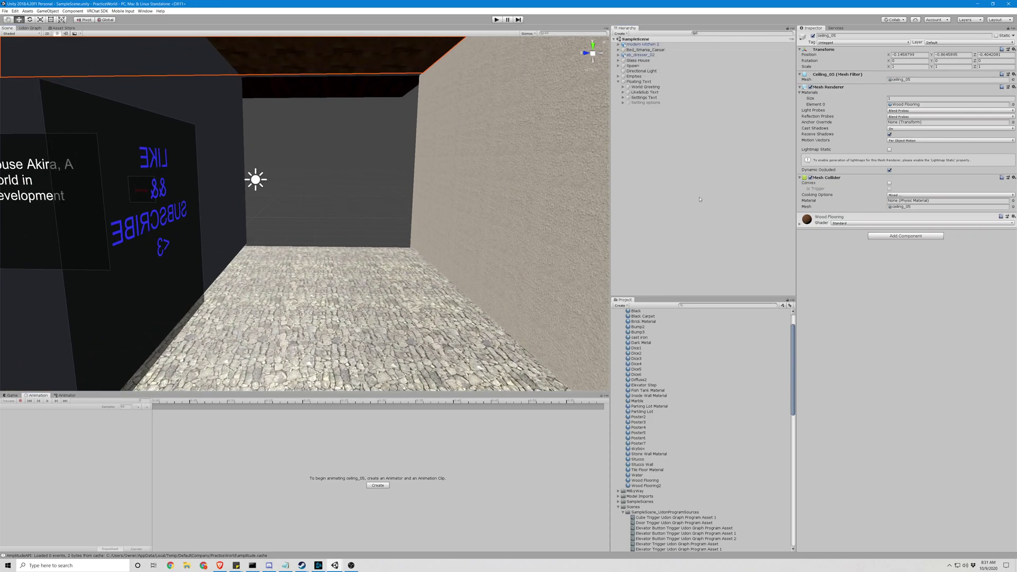
# Step: Search the project assets for "vrcportal" and place the VRCPortalMarker prefab on the hallway's stone floor
pyautogui.click(696, 307)
pyautogui.write('vrcportal')
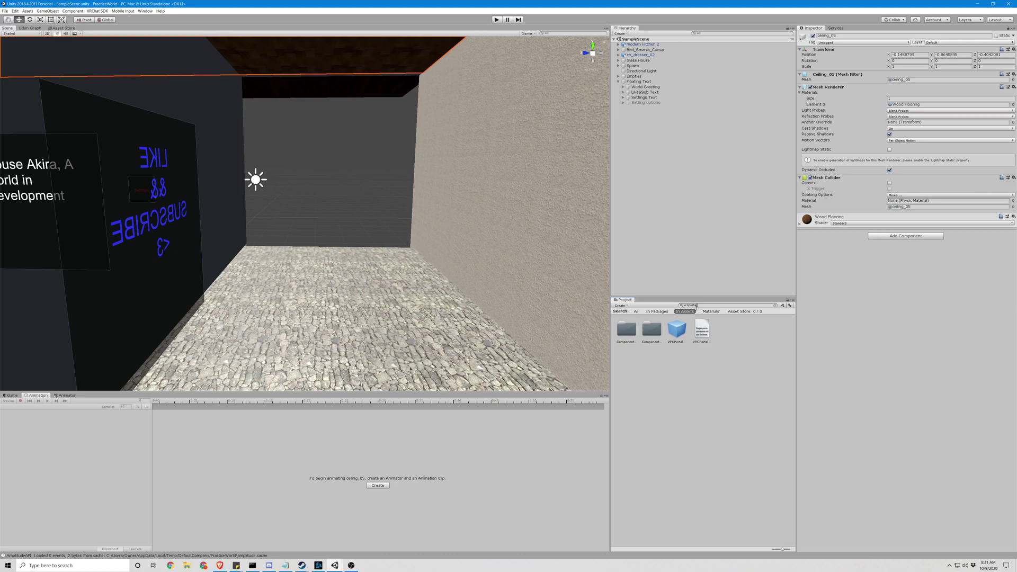
pyautogui.click(683, 337)
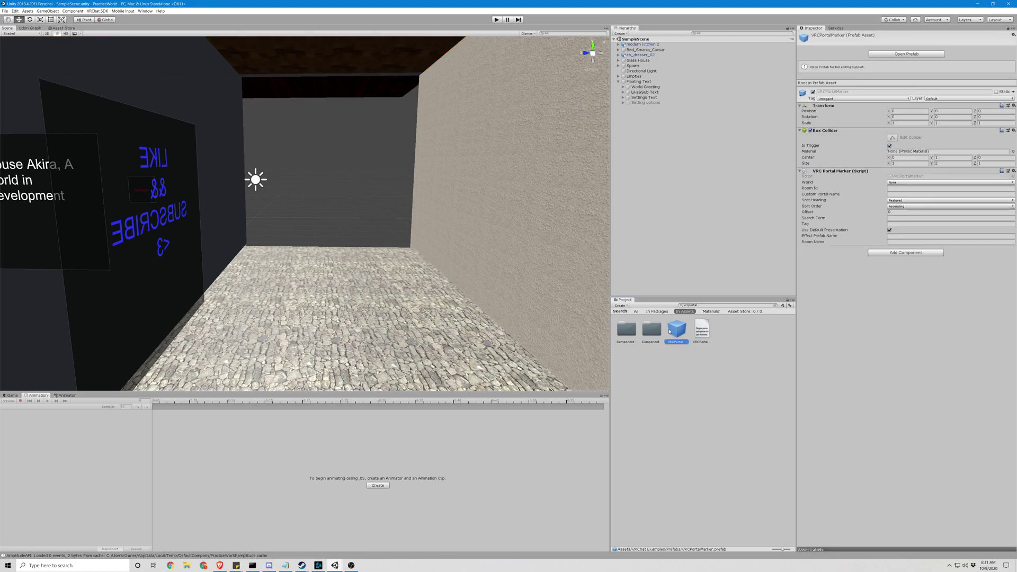
pyautogui.moveTo(668, 324); pyautogui.dragTo(342, 309)
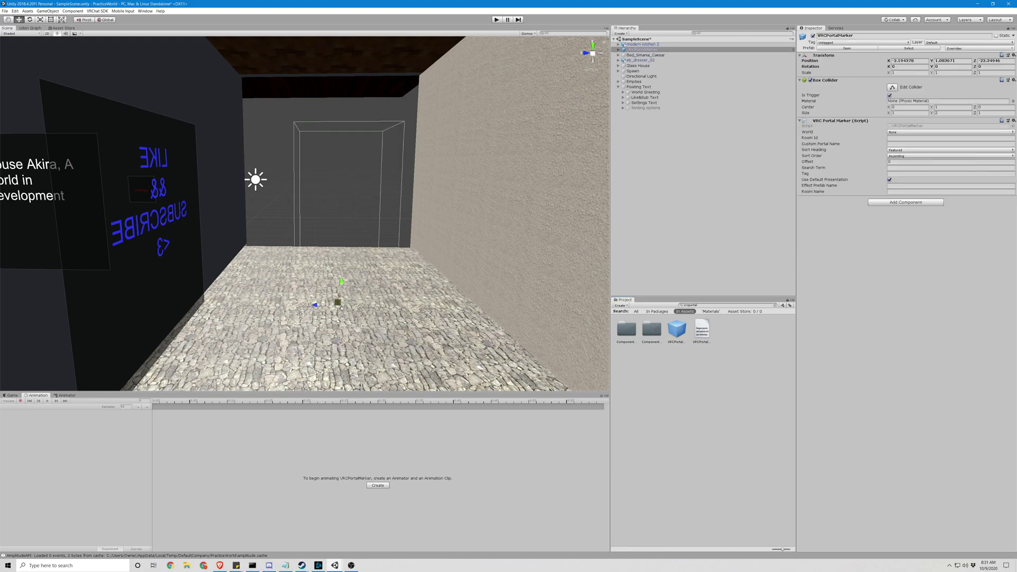
pyautogui.press('d')
pyautogui.moveTo(450, 271)
pyautogui.mouseDown(button='right')
pyautogui.moveTo(429, 274)
pyautogui.moveTo(443, 276)
pyautogui.mouseUp(button='right')
pyautogui.press('a')
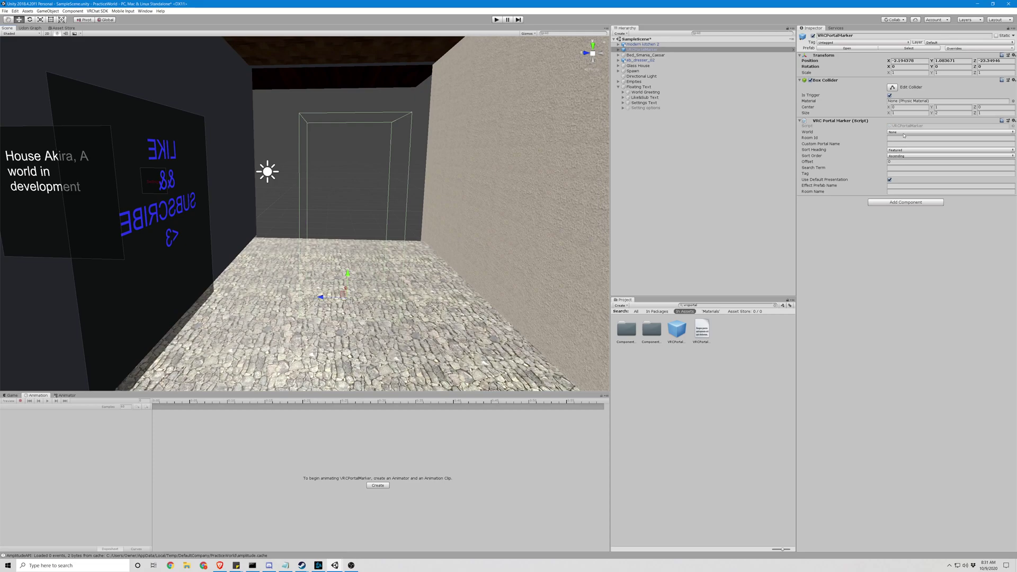
pyautogui.press('s')
pyautogui.moveTo(542, 144); pyautogui.dragTo(546, 143, button='right')
pyautogui.press('w')
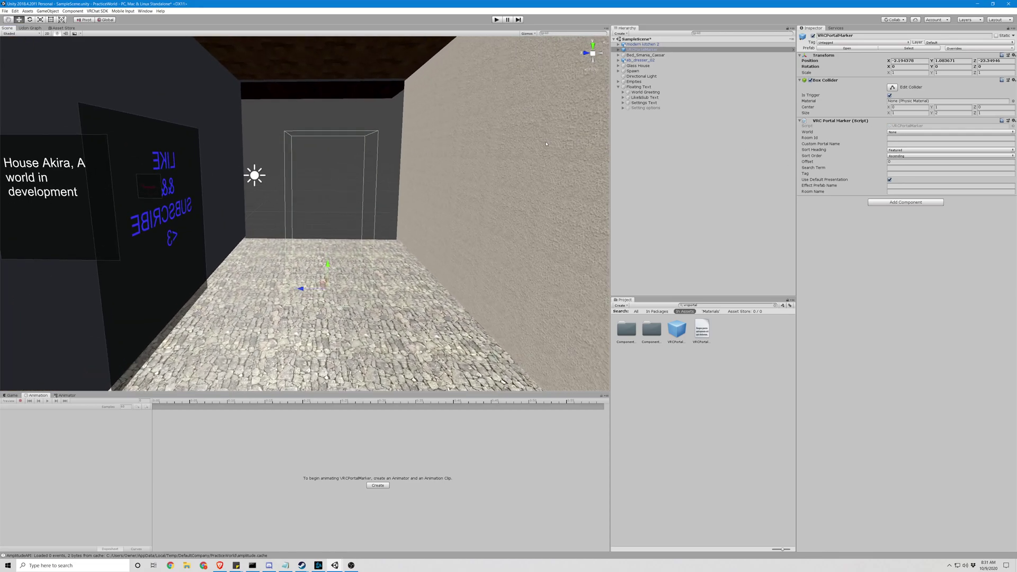
# Step: Set the World option of the VRCPortalMarker's VRC Portal Marker script to Hub
pyautogui.click(904, 134)
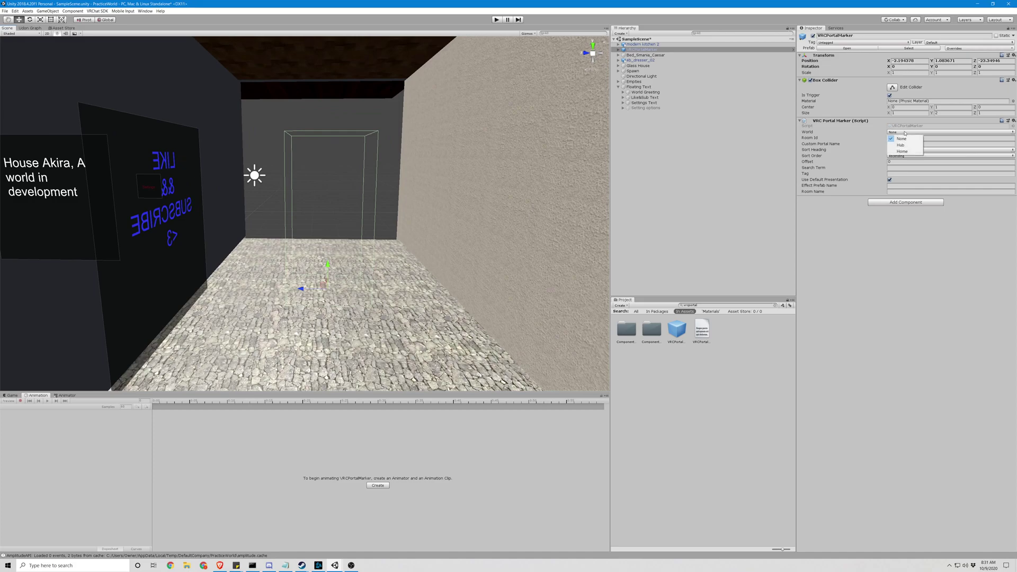
pyautogui.click(905, 132)
pyautogui.click(904, 132)
pyautogui.click(904, 132)
pyautogui.click(904, 132)
pyautogui.click(904, 132)
pyautogui.click(904, 132)
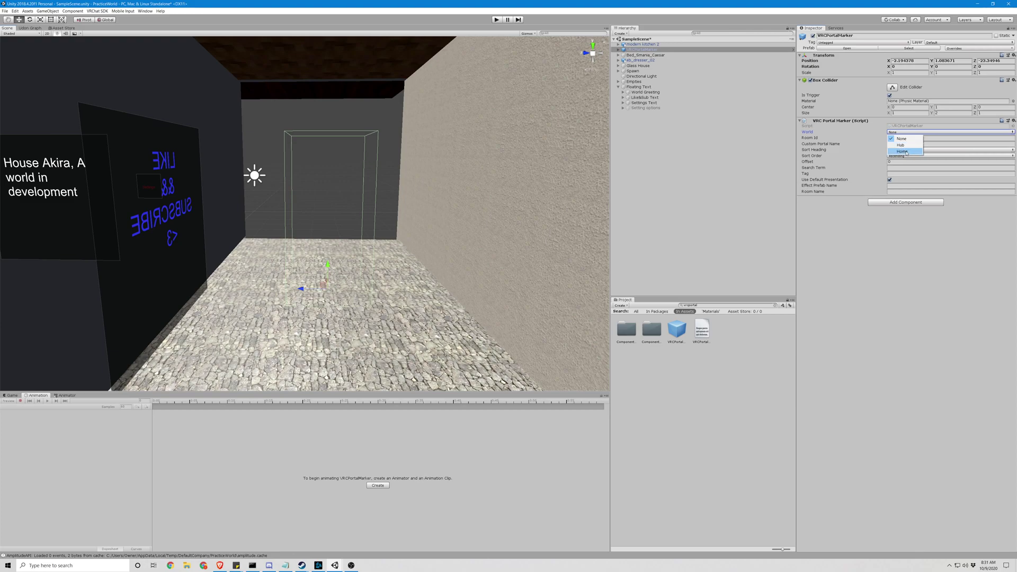
pyautogui.click(906, 141)
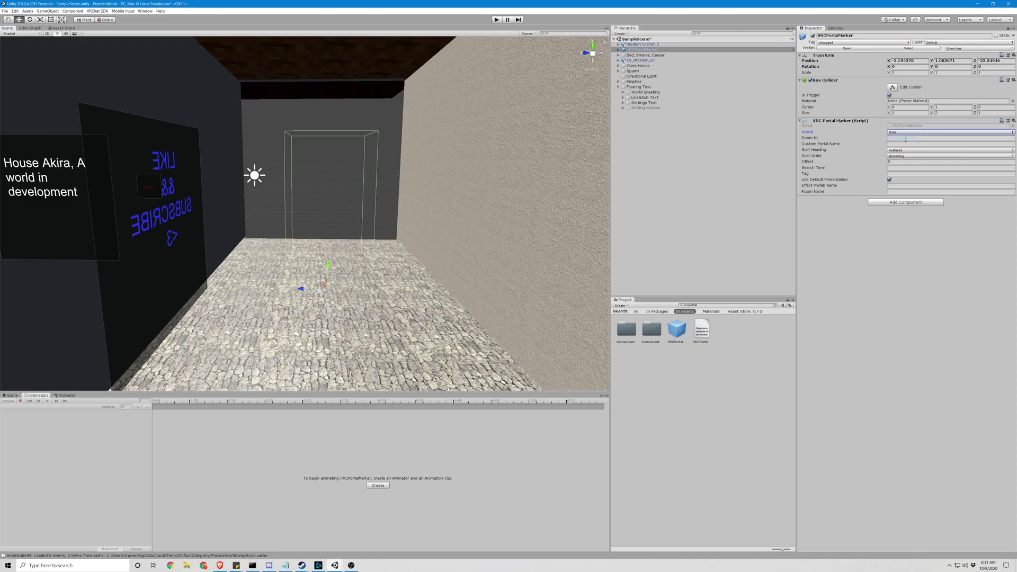
pyautogui.click(904, 134)
pyautogui.click(903, 134)
pyautogui.click(903, 134)
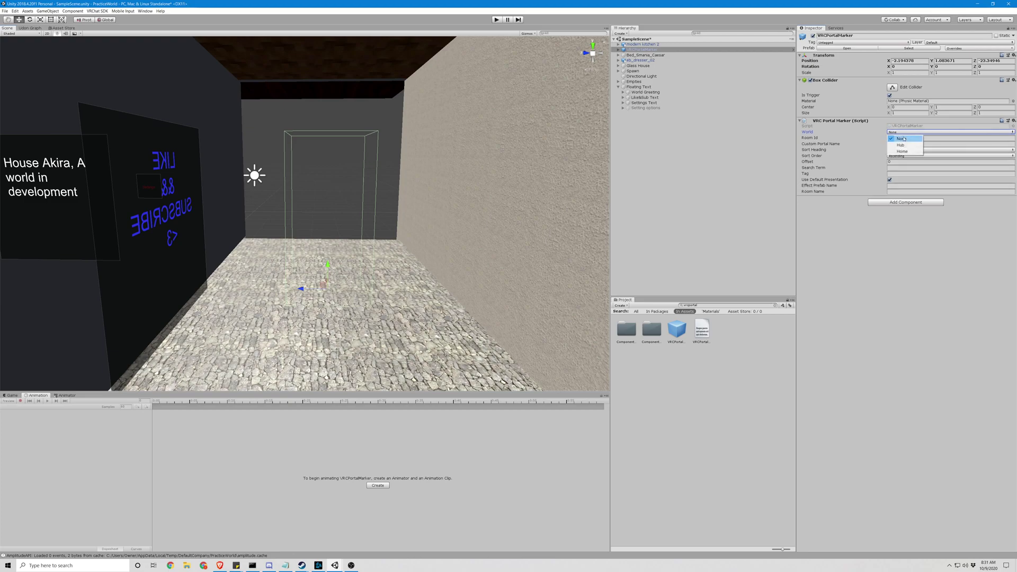
pyautogui.click(904, 145)
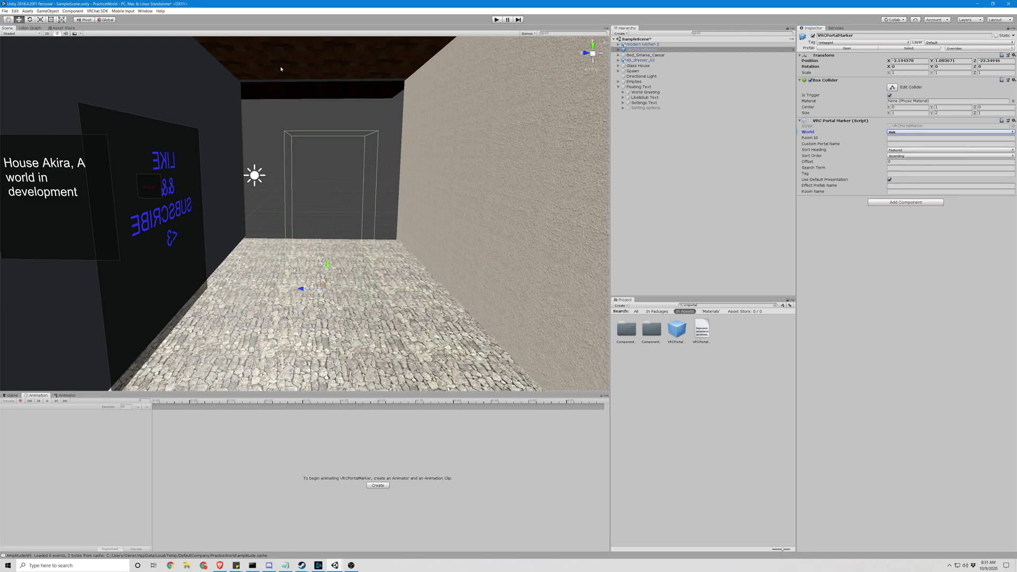
# Step: Open the VRChat SDK control panel and run a local Build & Test of the House Akira world
pyautogui.click(99, 11)
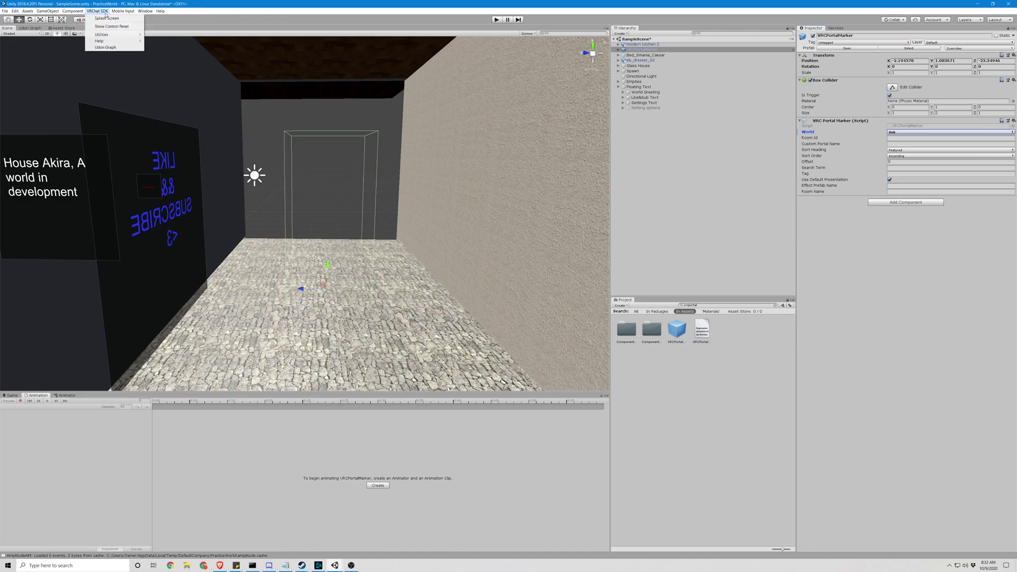
pyautogui.click(113, 27)
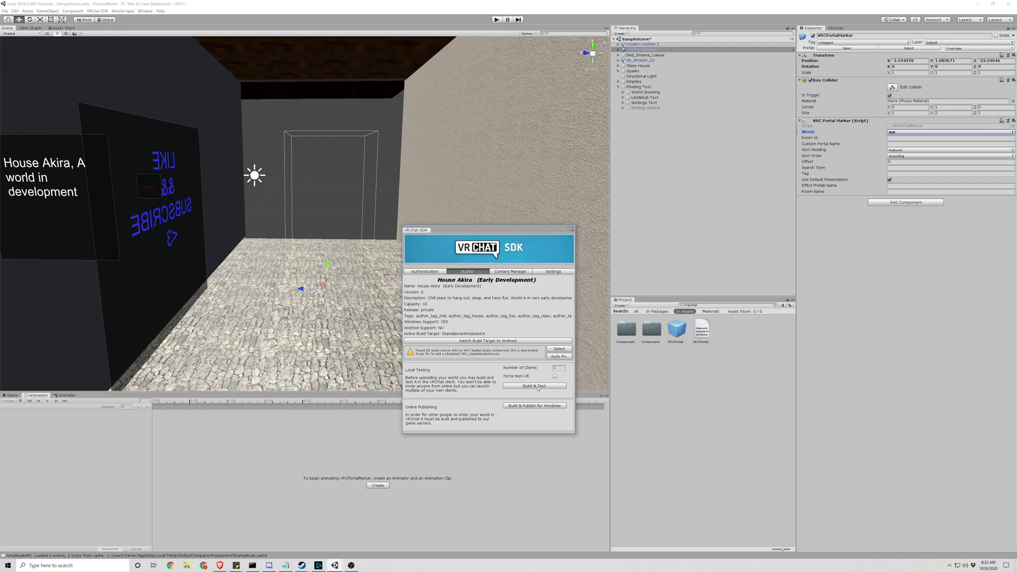
pyautogui.click(538, 388)
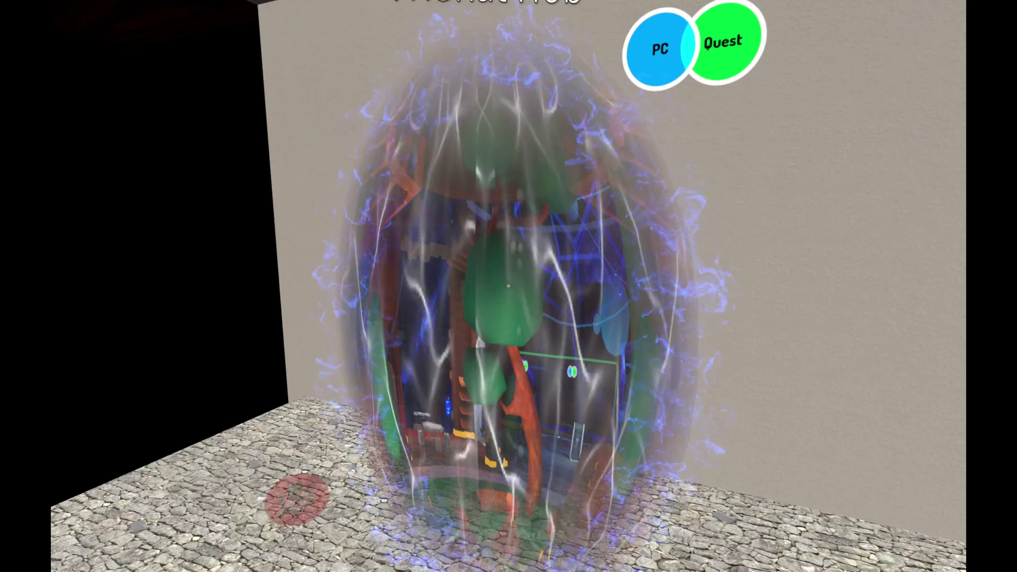
# Step: Walk around the VRChat Hub portal in the test world to examine it, and return to Unity
pyautogui.press('s')
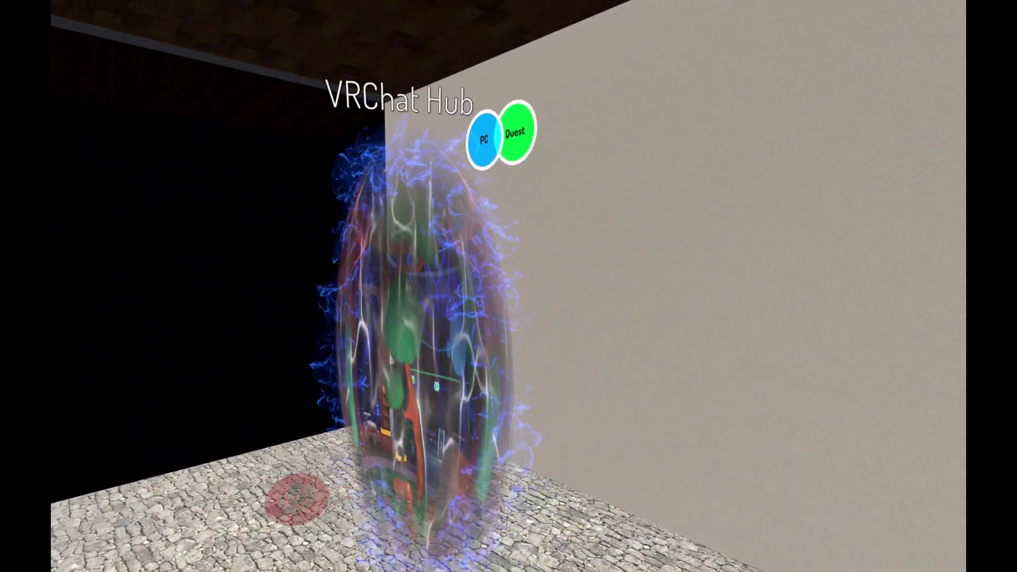
pyautogui.press('w')
pyautogui.press('w')
pyautogui.press('d')
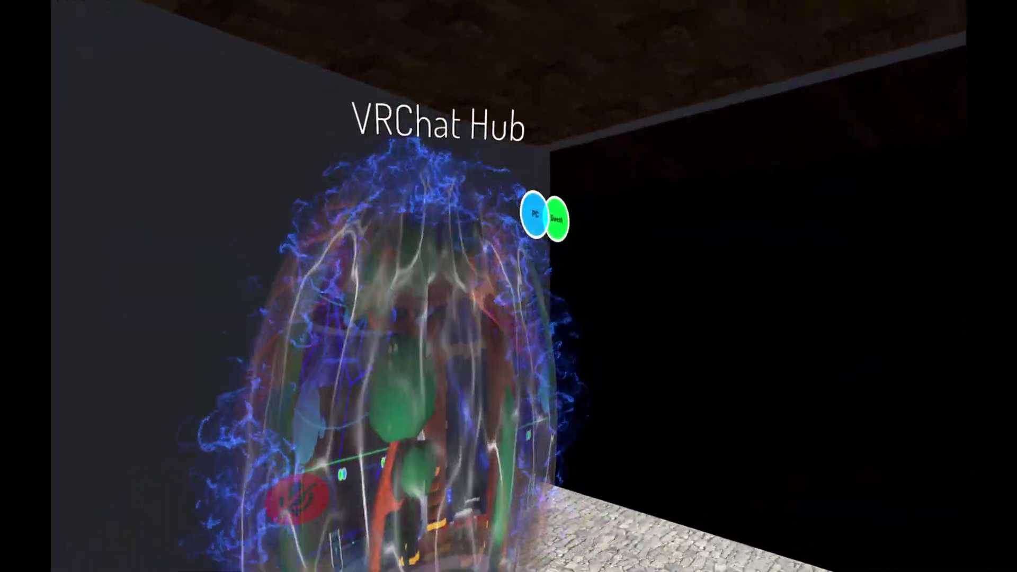
pyautogui.press('a')
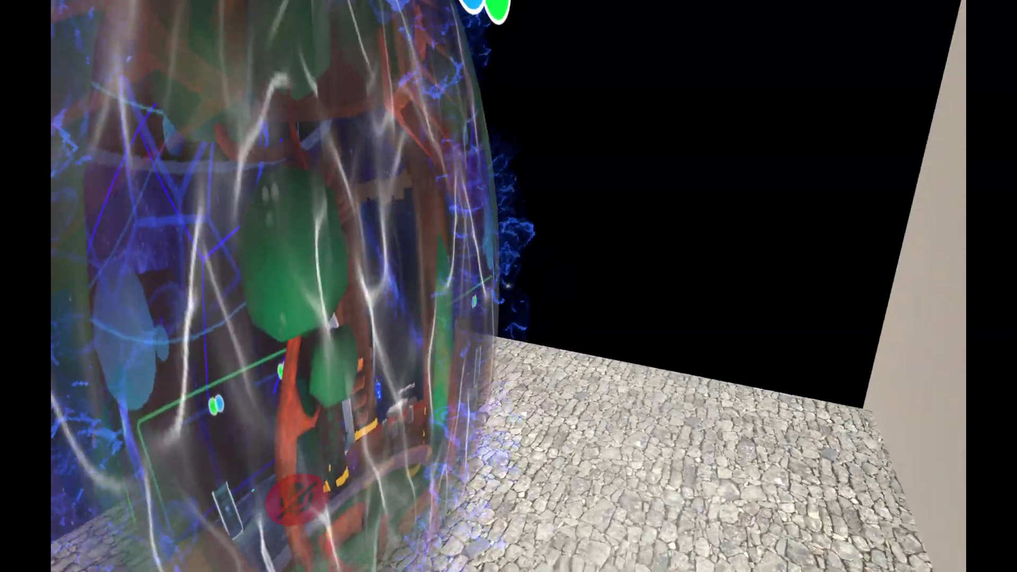
pyautogui.press('s')
pyautogui.press('Escape')
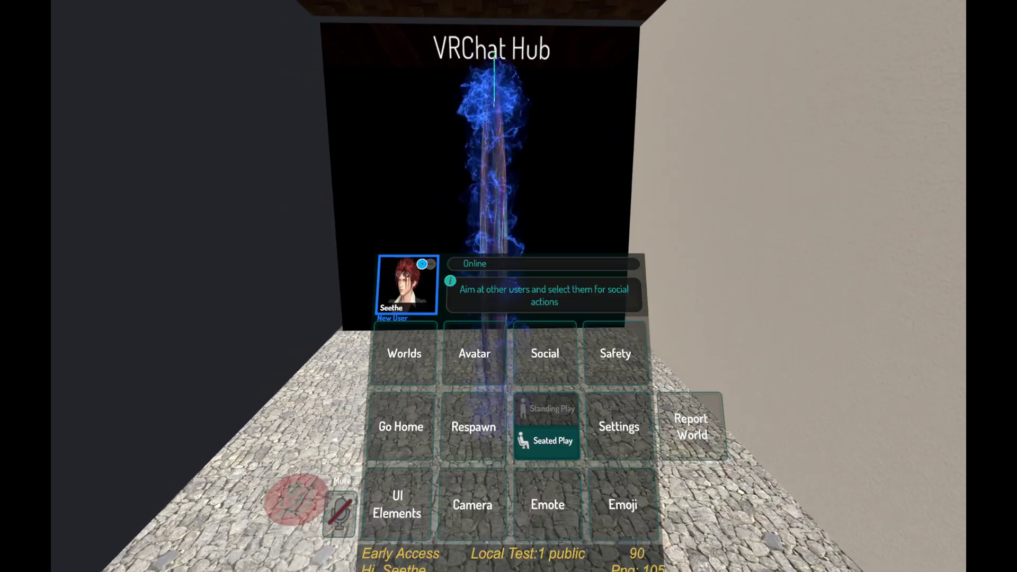
pyautogui.click(517, 277)
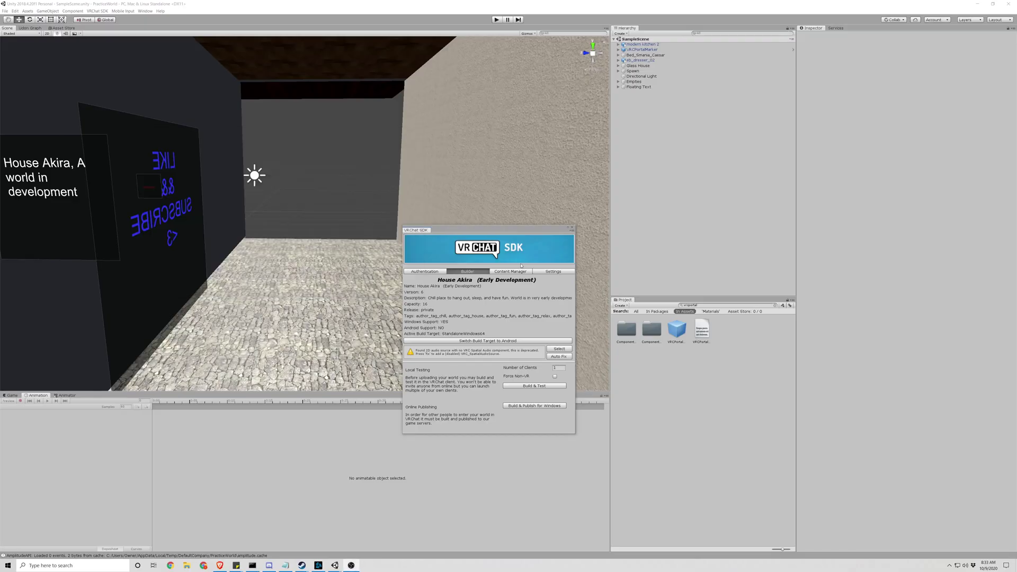
# Step: Close the SDK window and set the VRCPortalMarker's World option to None
pyautogui.click(573, 225)
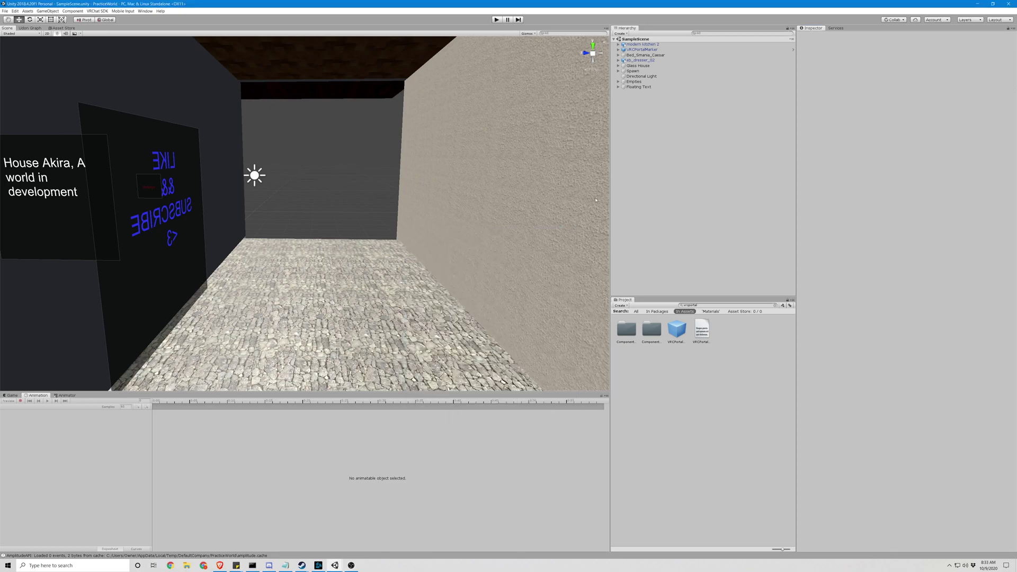
pyautogui.click(645, 49)
pyautogui.click(915, 134)
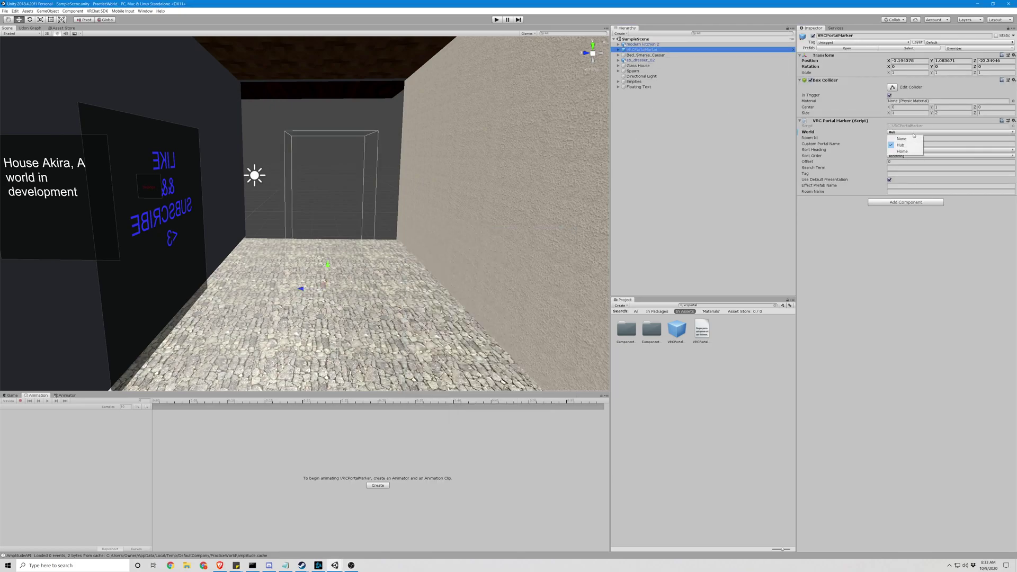
pyautogui.click(907, 137)
pyautogui.click(906, 138)
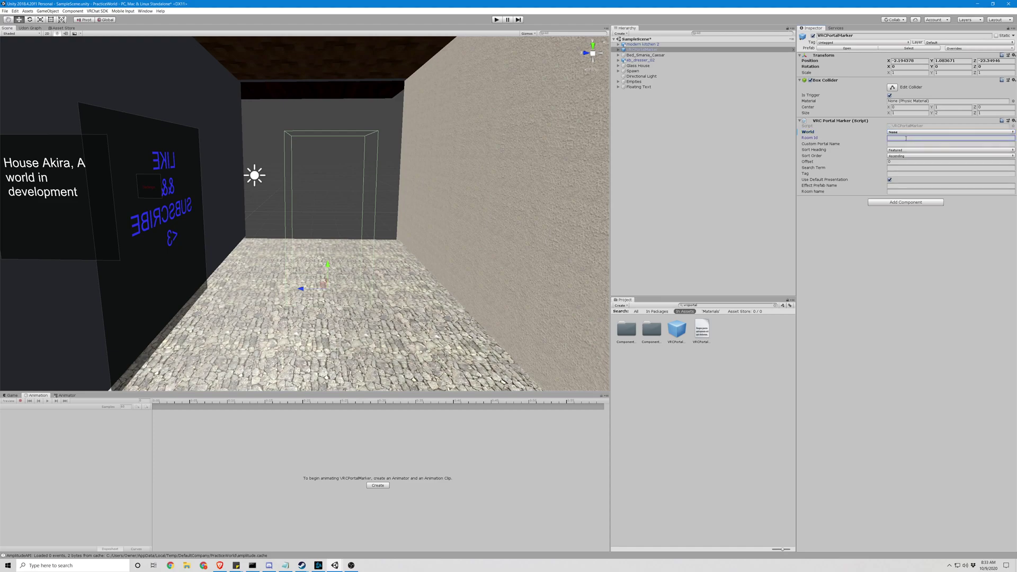
pyautogui.moveTo(506, 149); pyautogui.dragTo(488, 149, button='right')
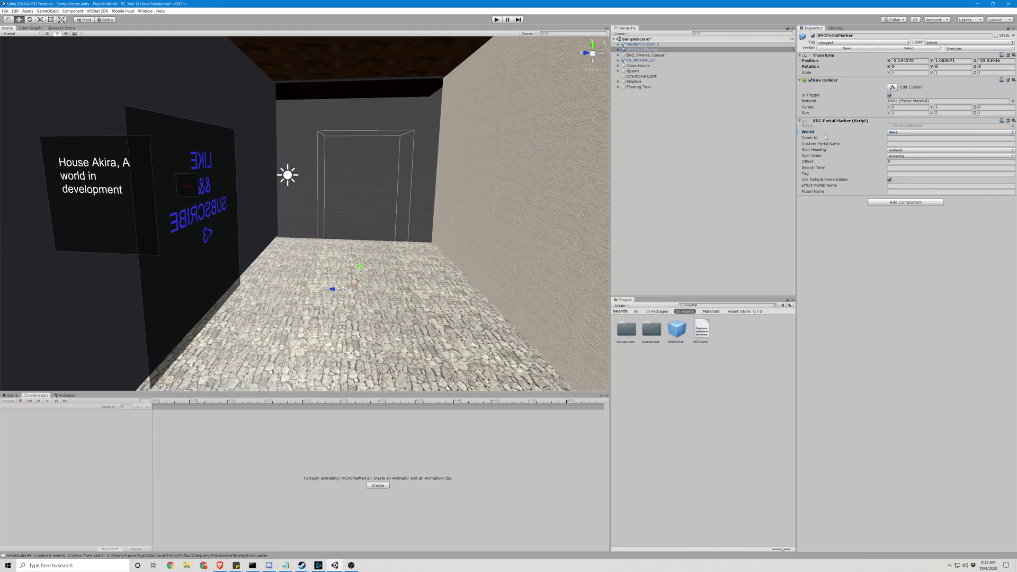
pyautogui.click(899, 138)
# Step: Copy the House Akira world ID from the VRChat SDK's content manager and paste it as the VRCPortalMarker's Room Id
pyautogui.click(97, 11)
pyautogui.click(110, 27)
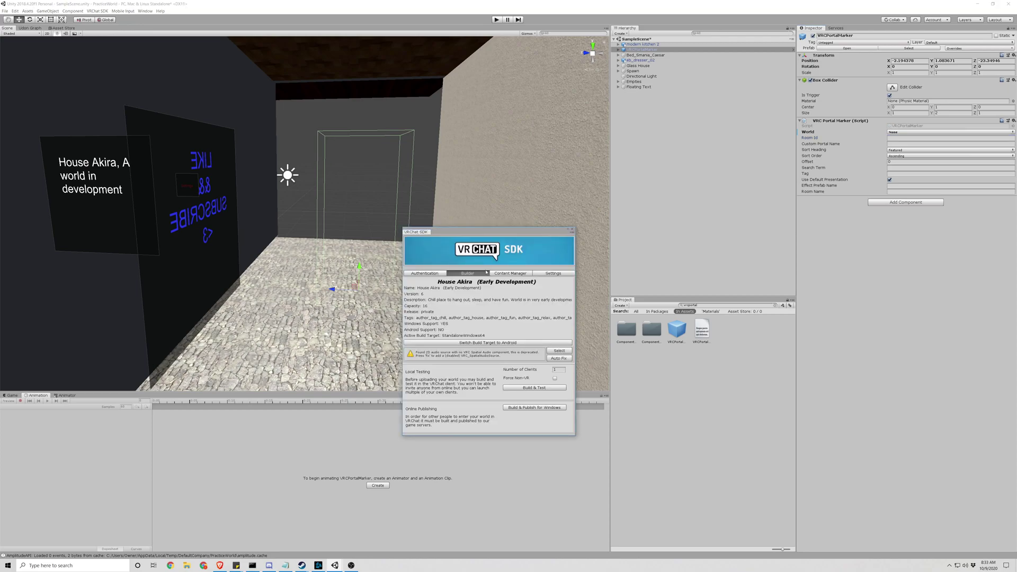
pyautogui.click(511, 273)
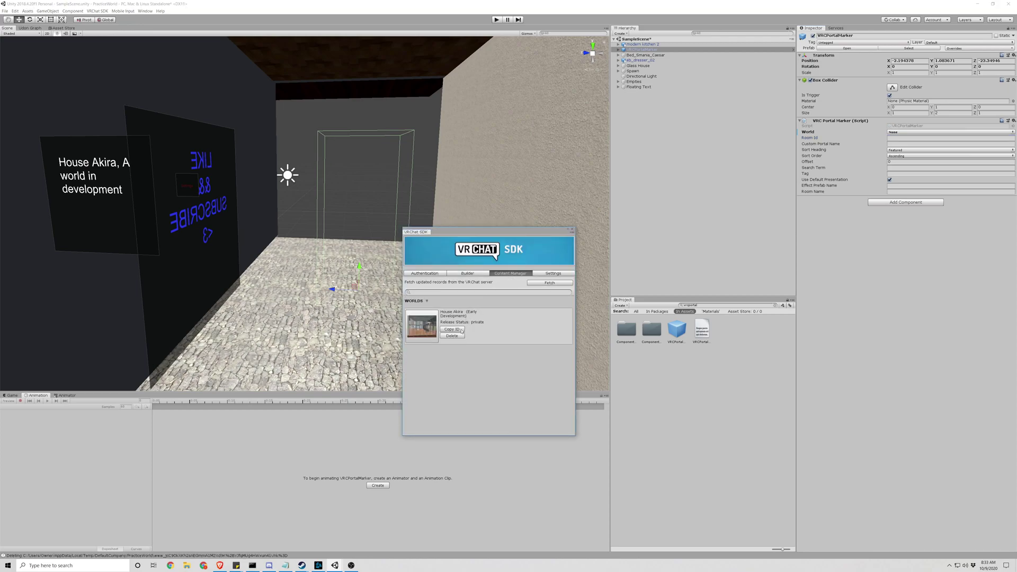
pyautogui.click(572, 230)
pyautogui.click(912, 138)
pyautogui.write('wrld_659fd5d2-1d6b-4e0e-93ff-77193dbb75cf')
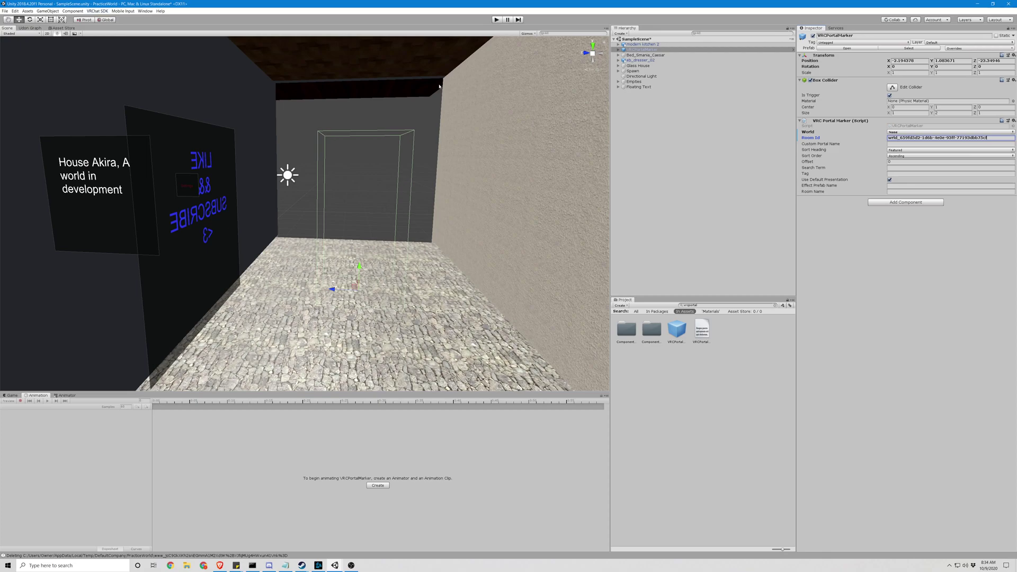
pyautogui.click(897, 143)
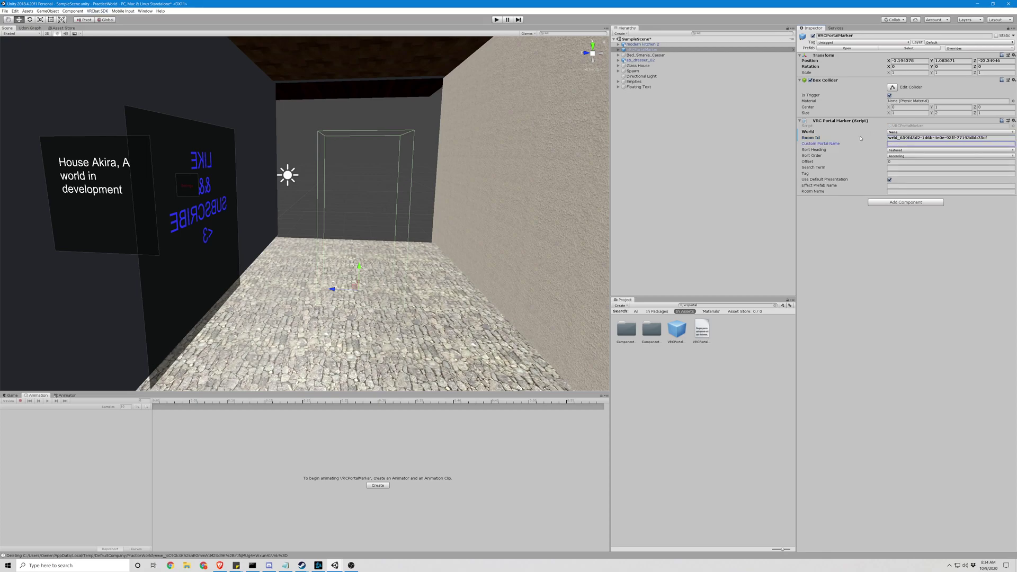
# Step: Run a local Build & Test of the House Akira world from the VRChat SDK control panel to check the Room Id portal
pyautogui.click(97, 10)
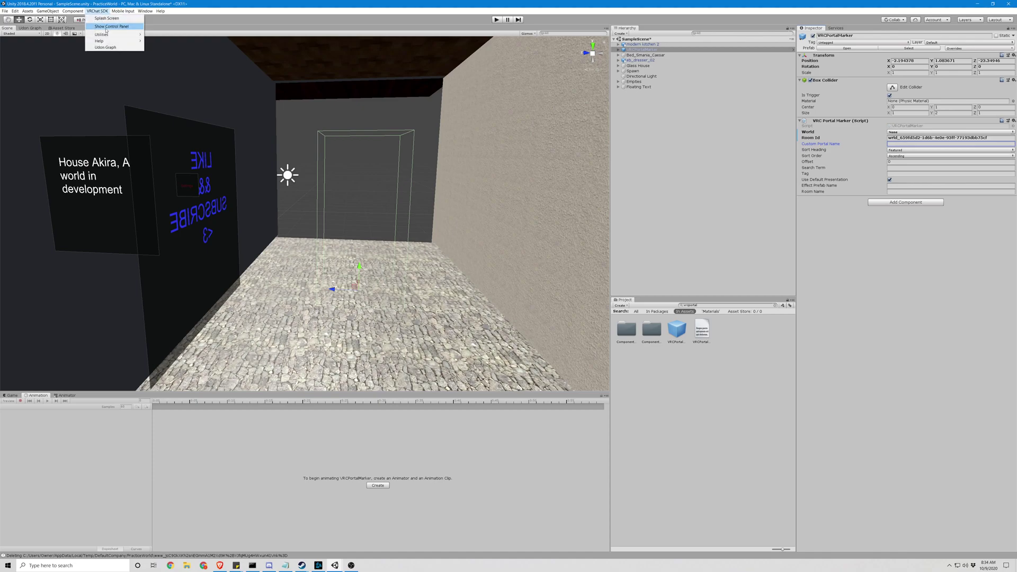
pyautogui.click(108, 18)
pyautogui.click(476, 275)
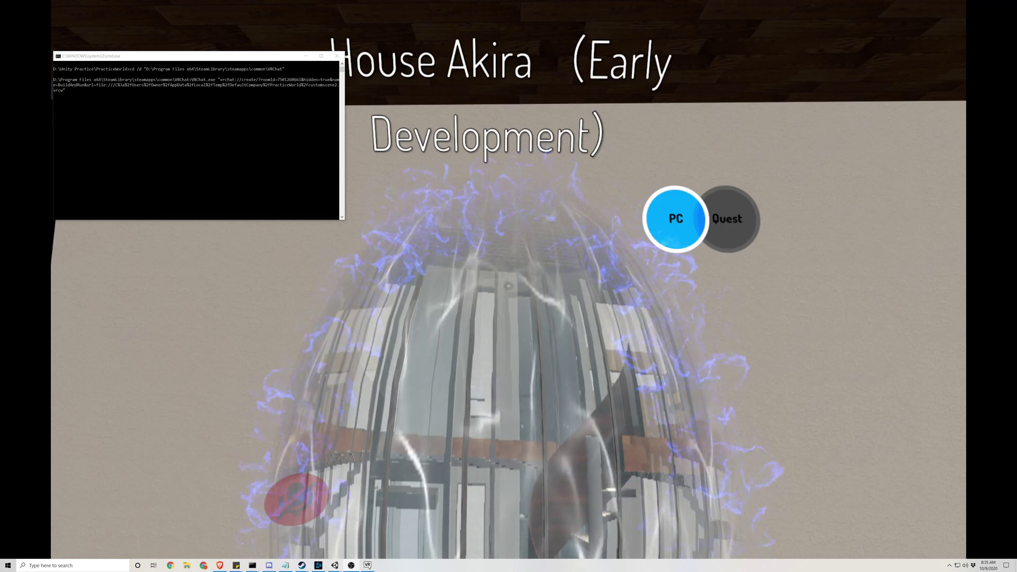
# Step: Walk around the House Akira portal in the test world to examine it, and exit VRChat to return to Unity
pyautogui.press('s')
pyautogui.press('d')
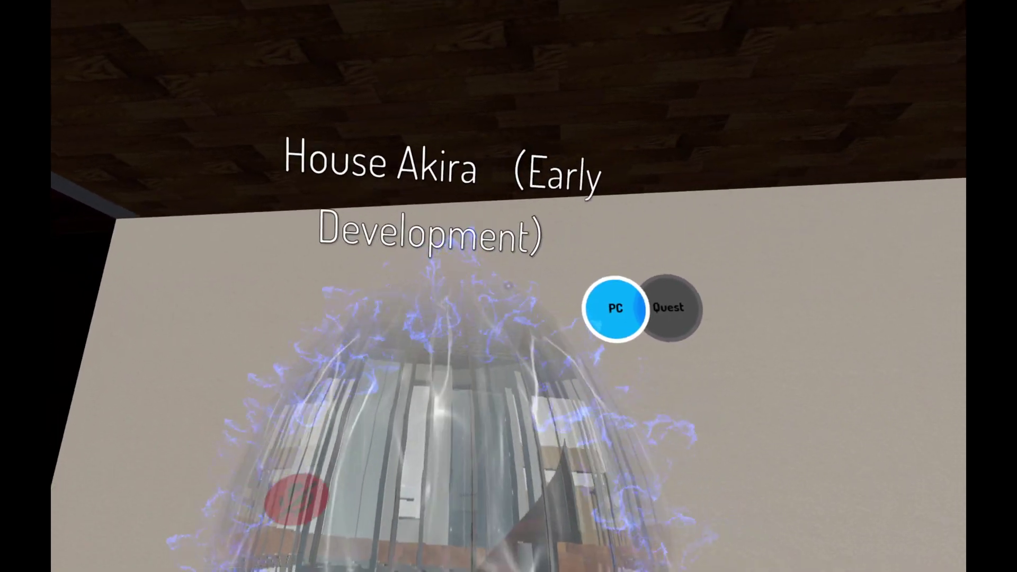
pyautogui.press('w')
pyautogui.press('w')
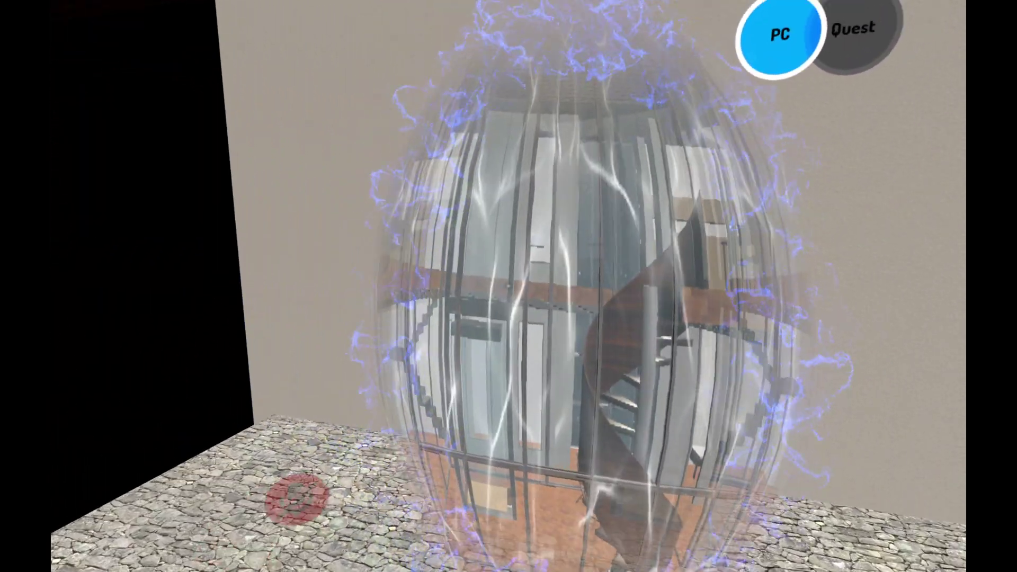
pyautogui.press('a')
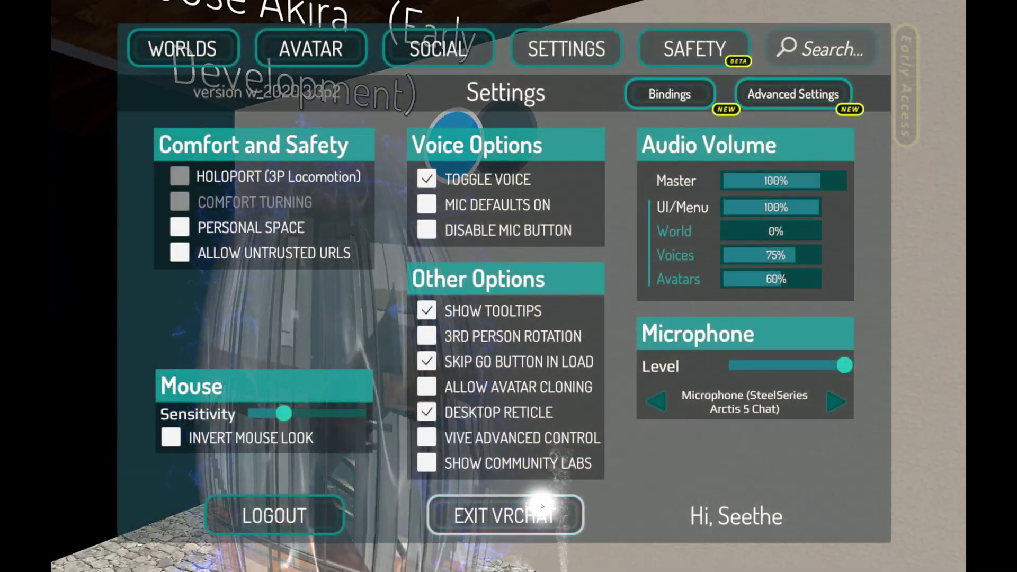
pyautogui.click(541, 503)
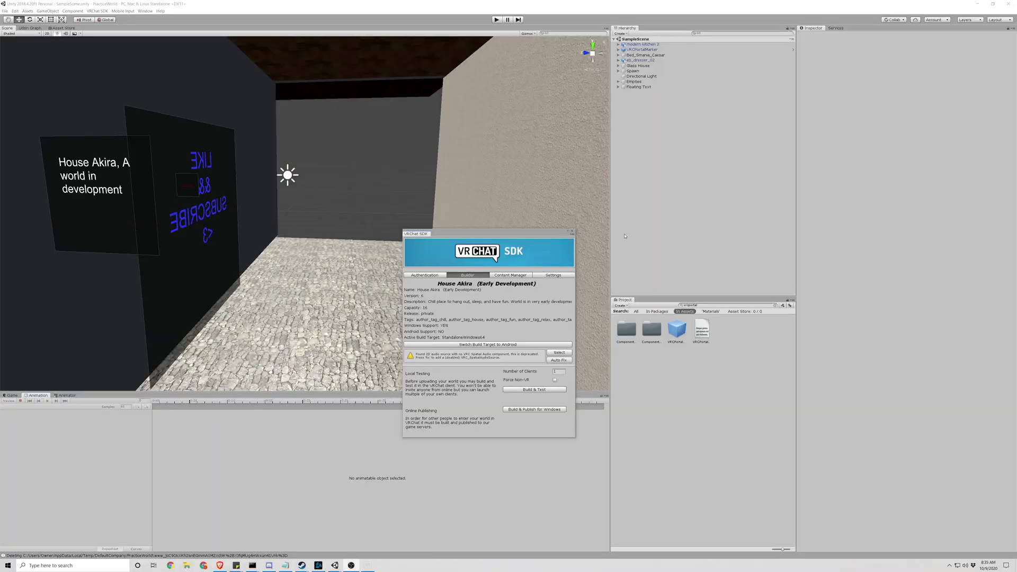
pyautogui.click(573, 232)
# Step: Select the VRCPortalMarker and set its Custom Portal Name to Demo
pyautogui.click(642, 50)
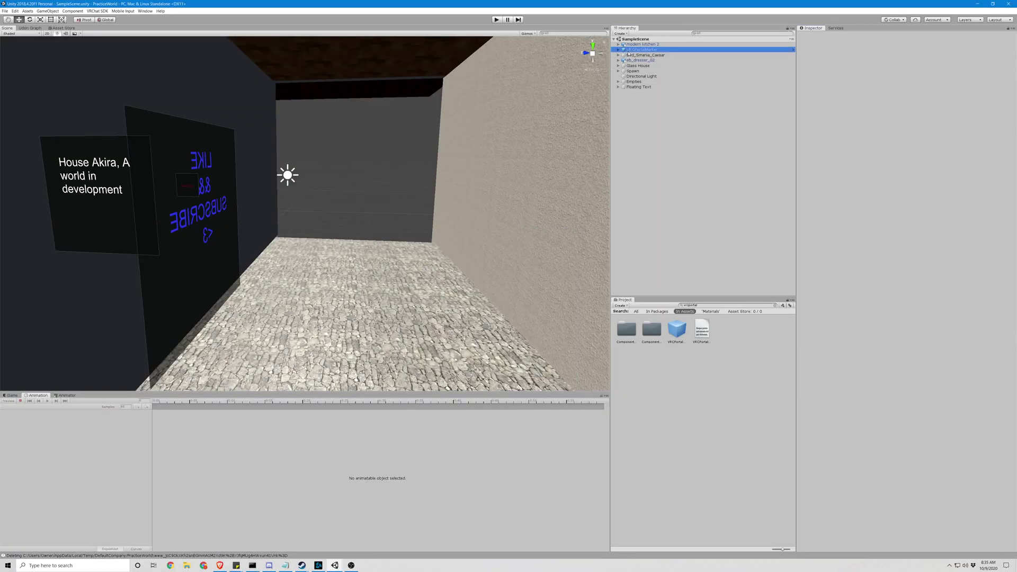
pyautogui.click(901, 144)
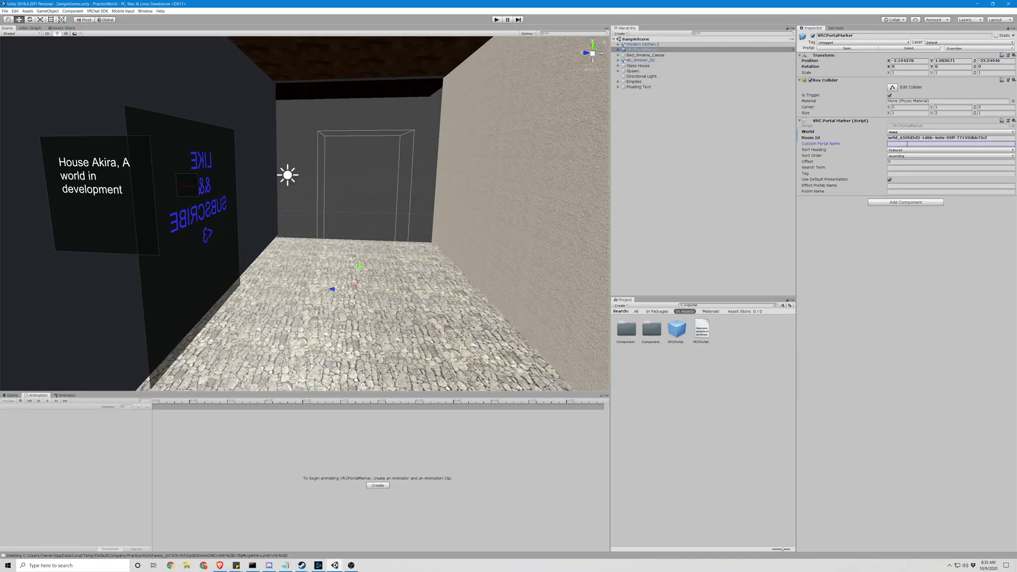
pyautogui.write('Demo')
# Step: Clear the Custom Portal Name and Room Id of the VRC Portal Marker script
pyautogui.doubleClick(897, 144)
pyautogui.press('BackSpace')
pyautogui.moveTo(988, 139); pyautogui.dragTo(886, 139)
pyautogui.press('BackSpace')
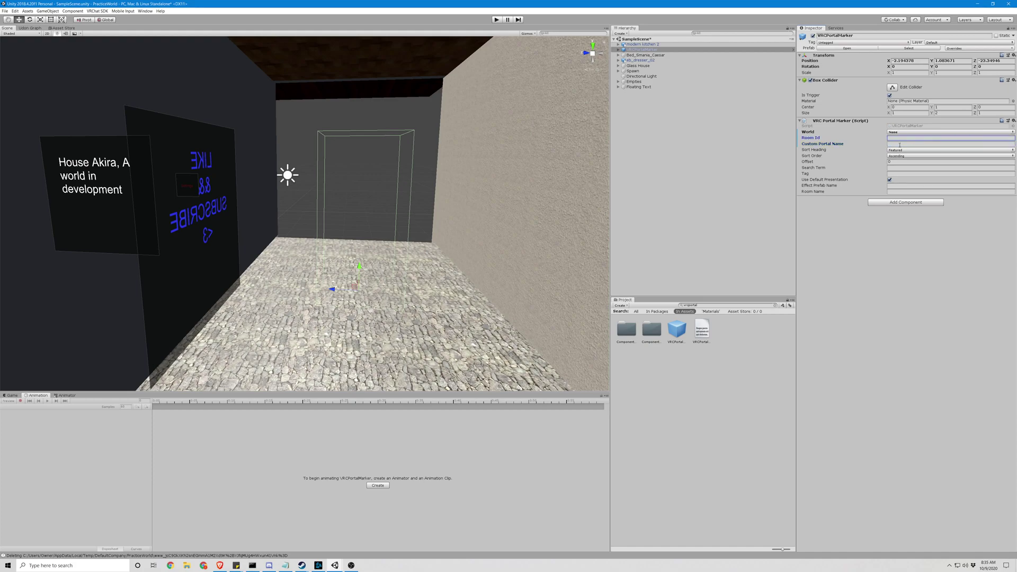
# Step: Set the Search Term of the VRC Portal Marker script to Chill
pyautogui.click(899, 144)
pyautogui.write('R')
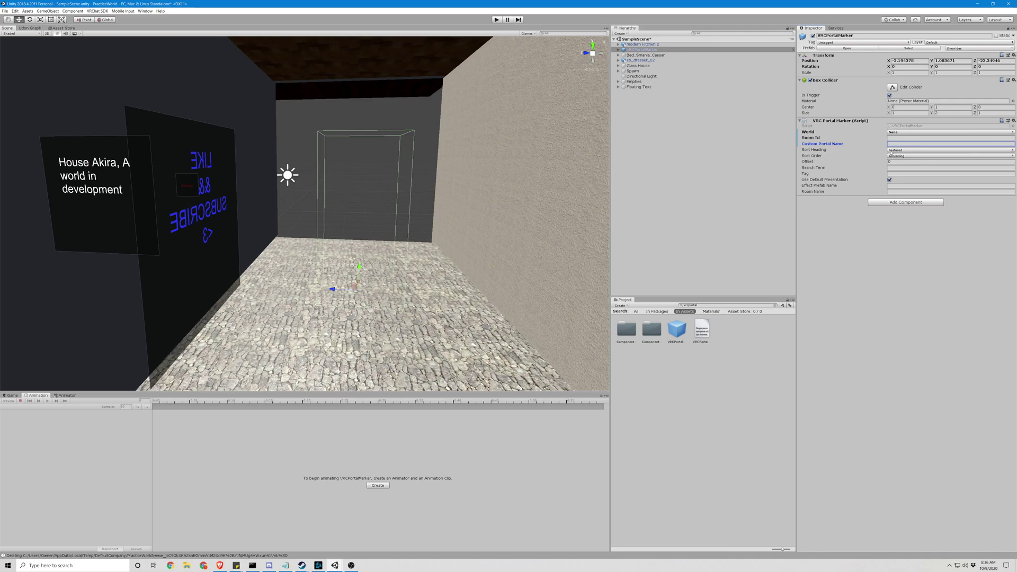
pyautogui.click(896, 167)
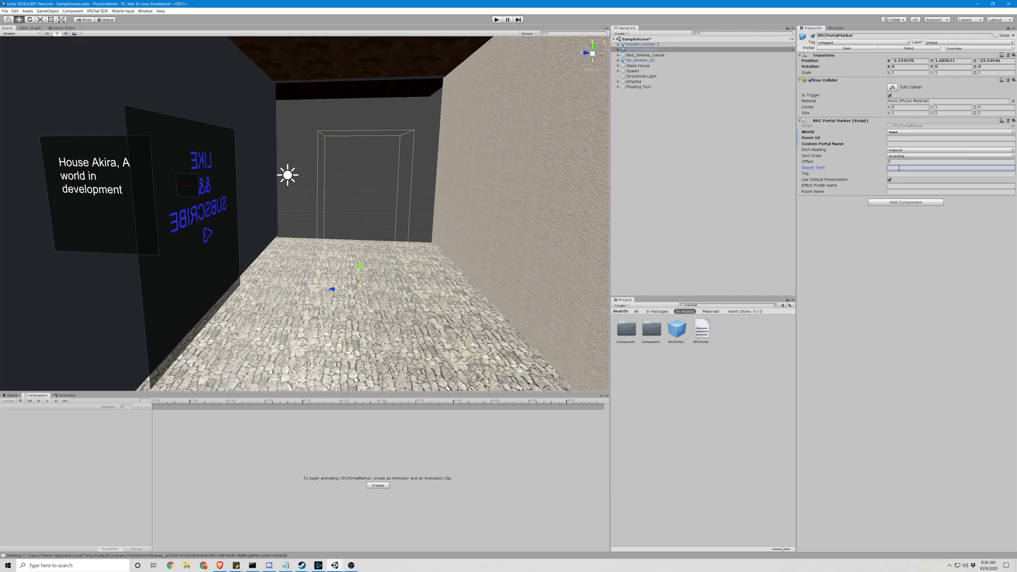
pyautogui.write('Chill')
# Step: Set the portal's Sort Heading to Active and keep its Sort Order on Ascending
pyautogui.click(904, 158)
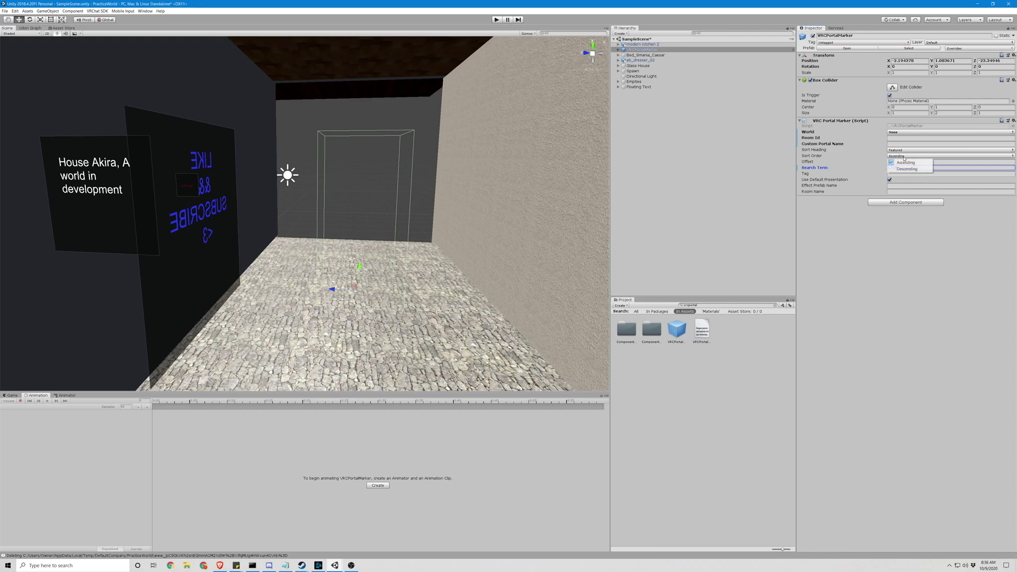
pyautogui.click(904, 158)
pyautogui.click(906, 151)
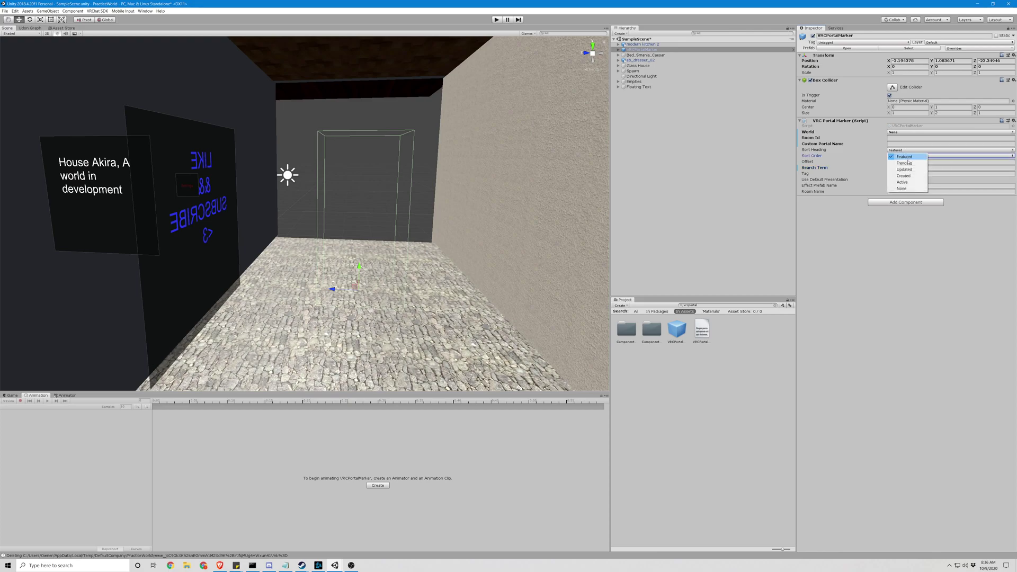
pyautogui.click(906, 182)
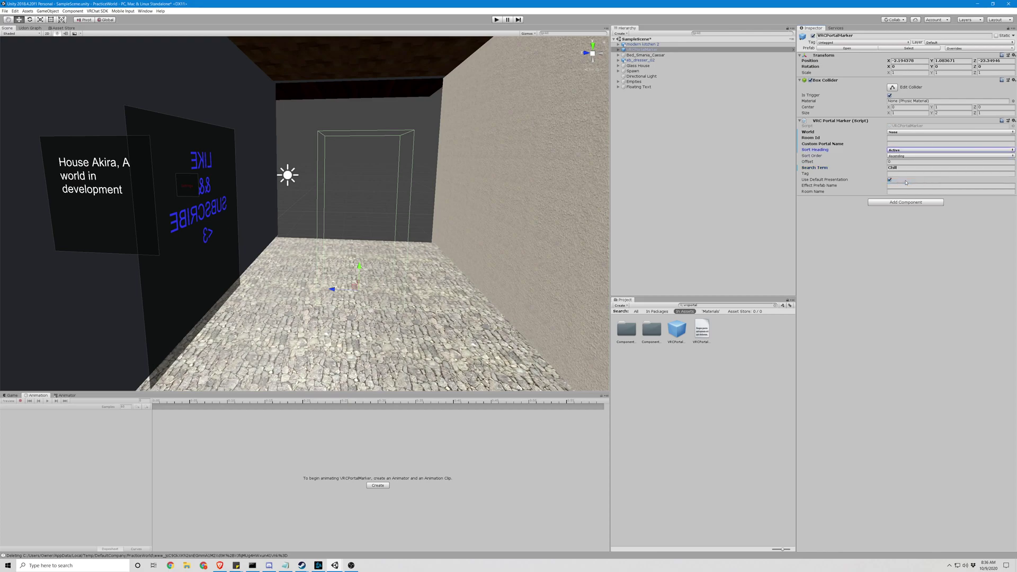
pyautogui.click(896, 152)
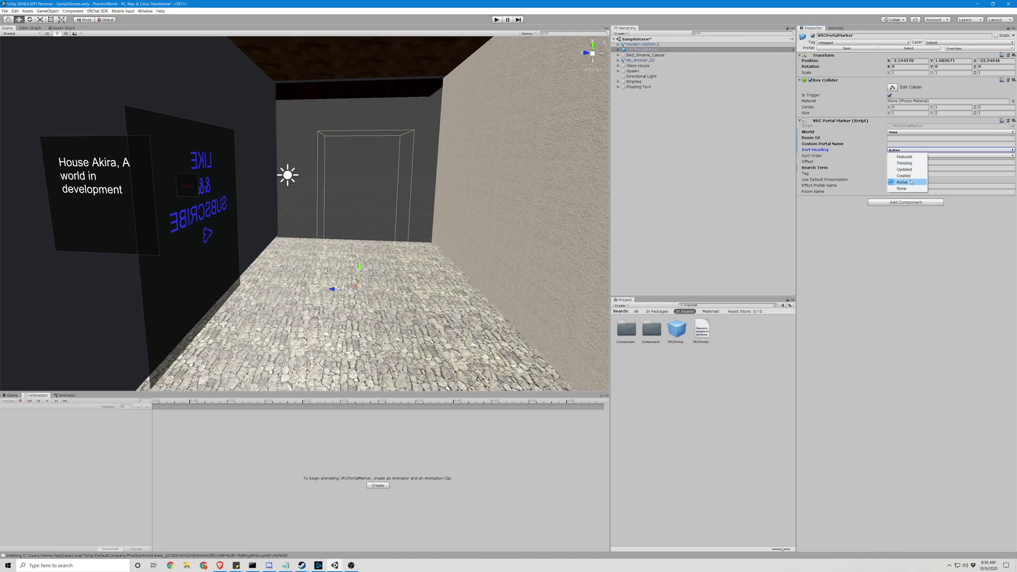
pyautogui.click(905, 150)
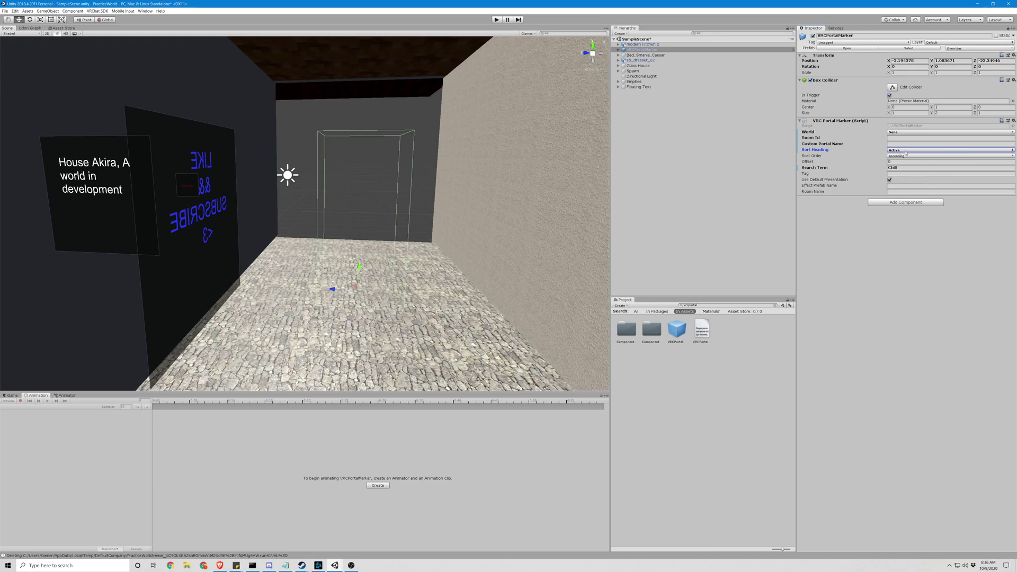
pyautogui.click(904, 156)
pyautogui.click(906, 163)
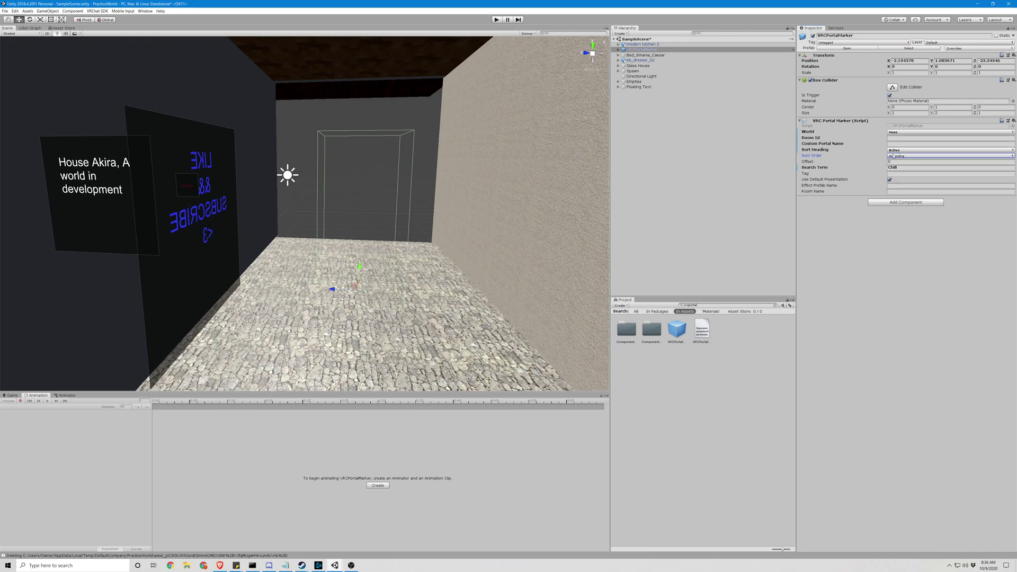
# Step: Open the VRChat SDK control panel and launch a local Build & Test of the world with the Chill search portal
pyautogui.click(97, 11)
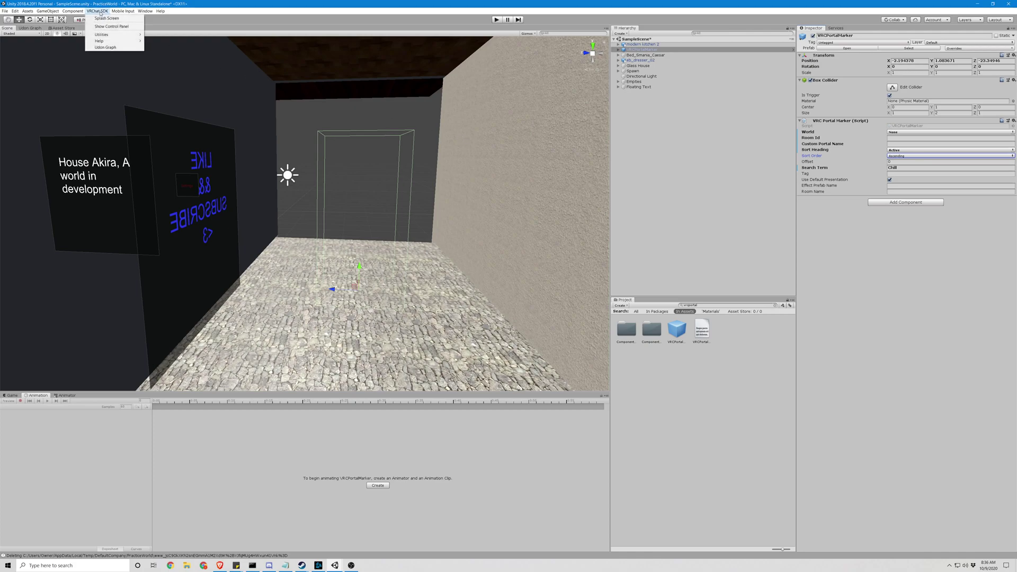
pyautogui.click(105, 25)
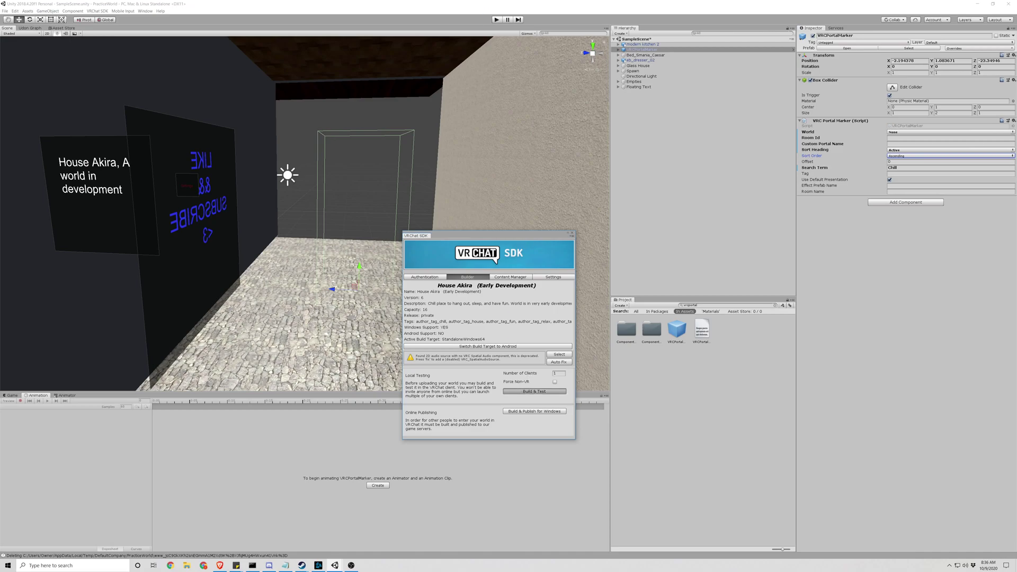
pyautogui.click(379, 122)
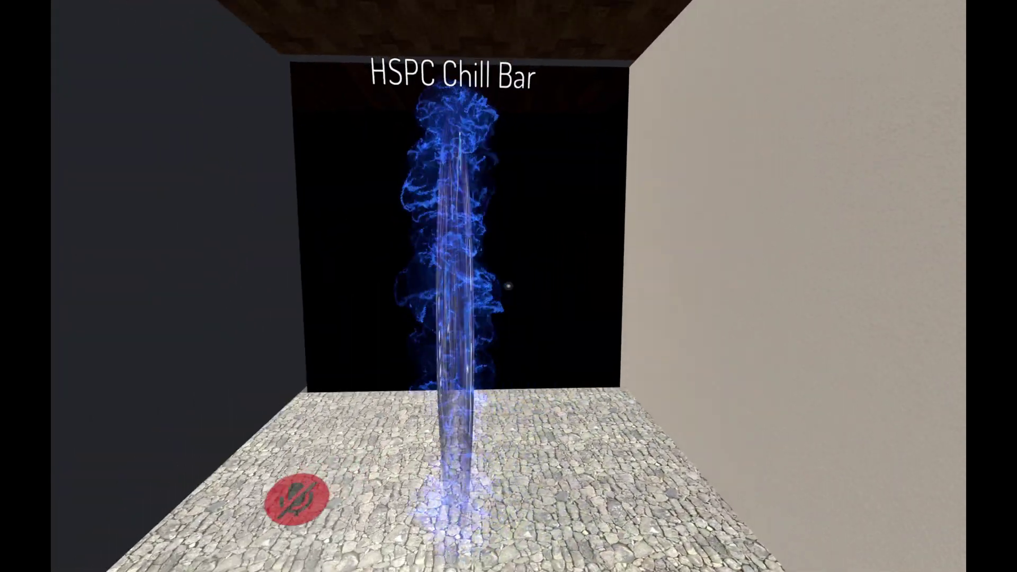
# Step: Walk around the search-based portal in the test world to examine which world it leads to
pyautogui.press('s')
pyautogui.press('d')
pyautogui.press('w')
pyautogui.press('a')
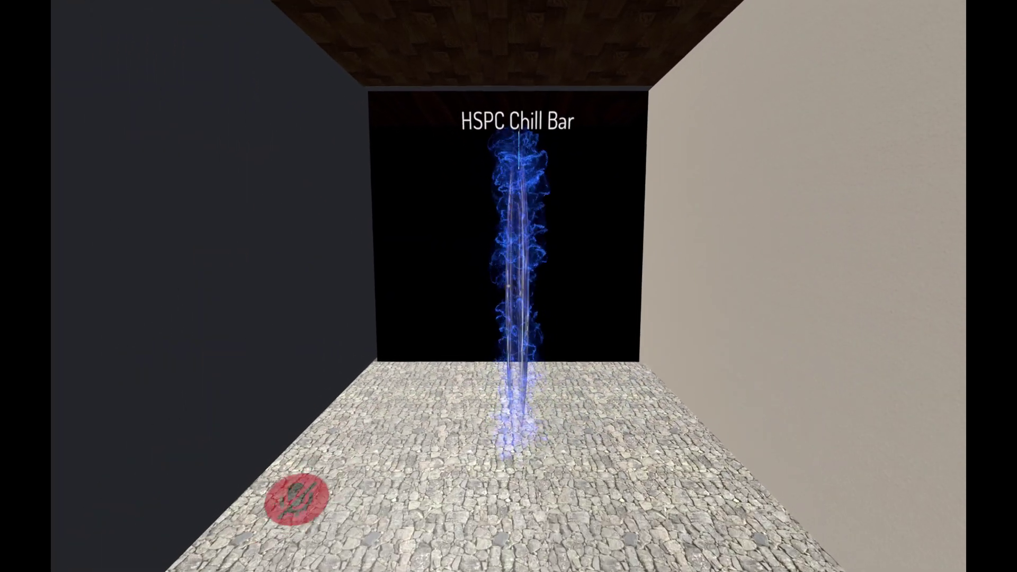